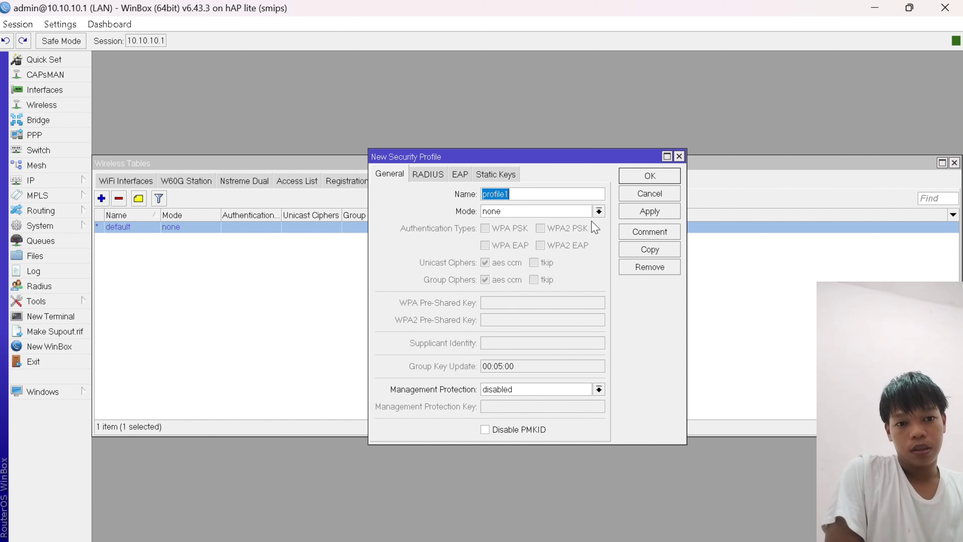
- Open the Mode dropdown of the new security profile profile1, currently set to none
left_click(599, 211)
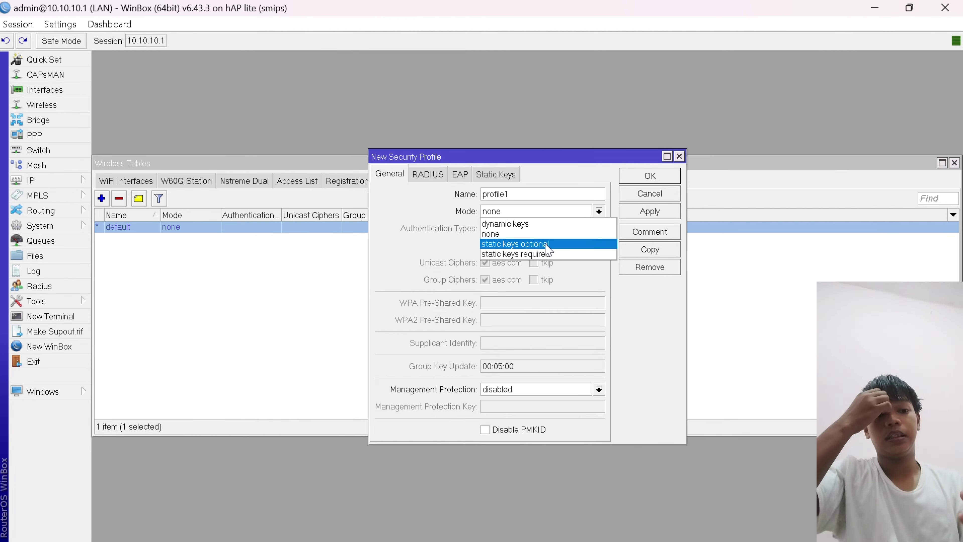
- Set profile1 to dynamic keys mode with WPA2 PSK and aes ccm unicast and group ciphers ticked
left_click(549, 227)
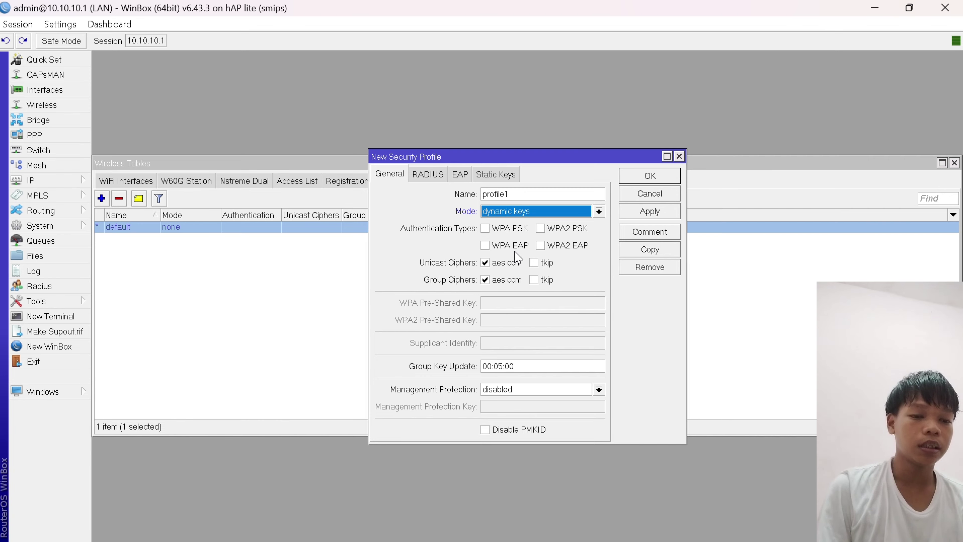
left_click(543, 229)
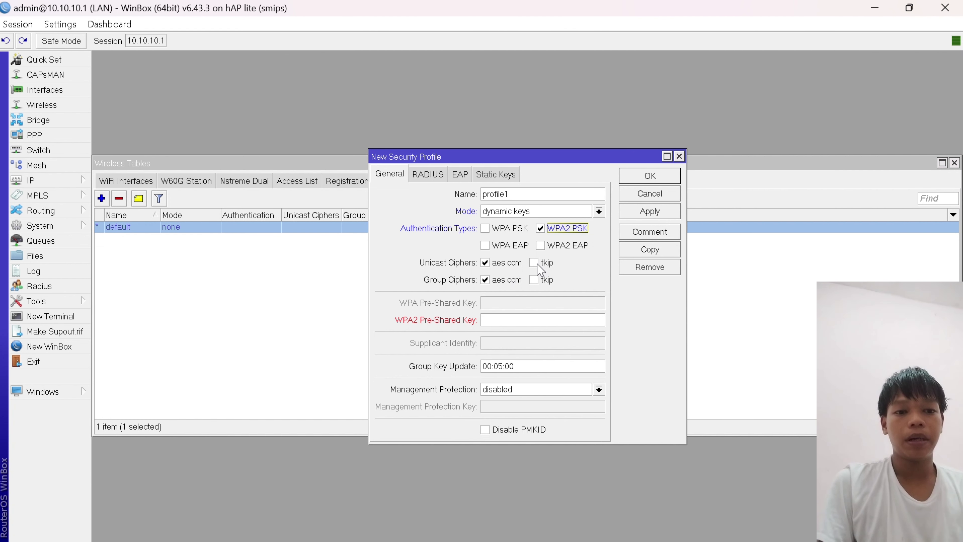
left_click(485, 263)
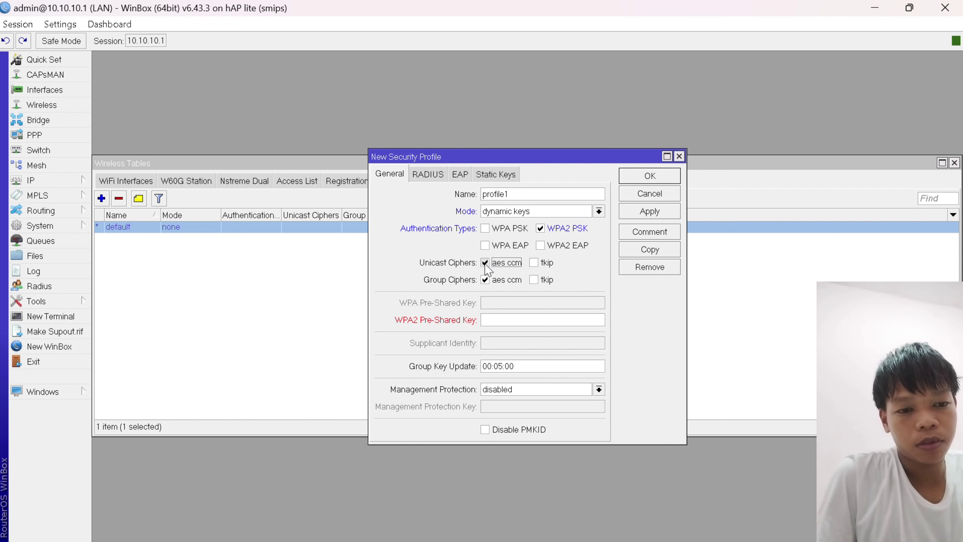
left_click(485, 263)
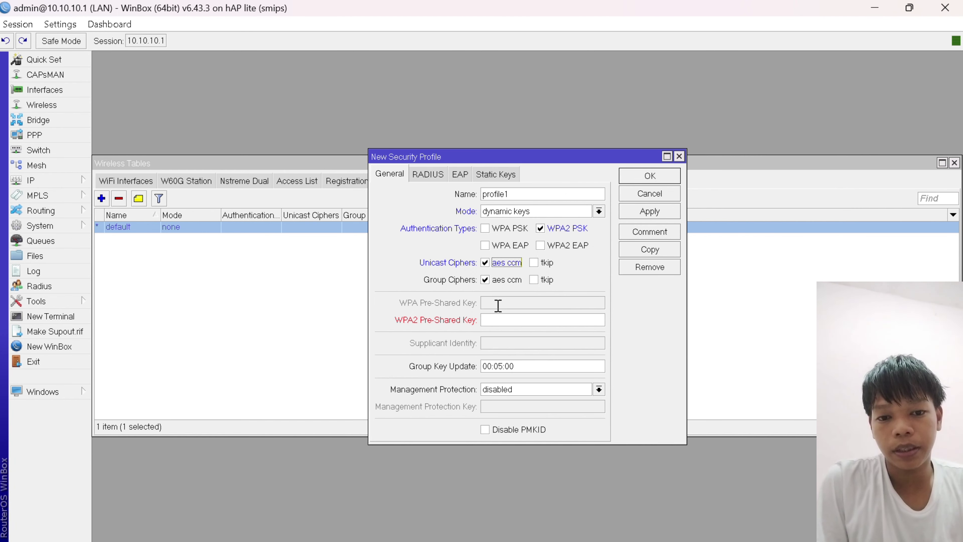
- Enter the Wi-Fi password as profile1's WPA2 pre-shared key, clearing and retyping it after mistakes
left_click(494, 321)
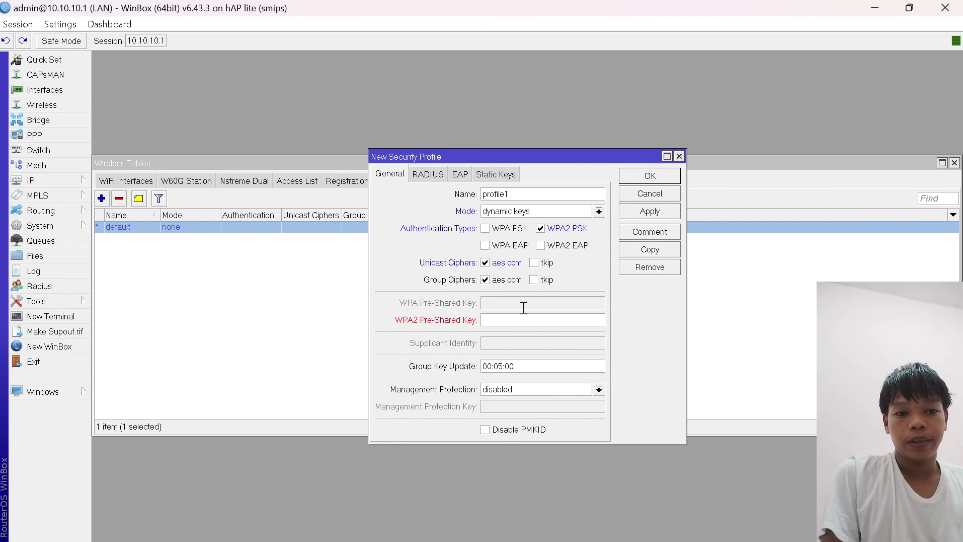
type("12")
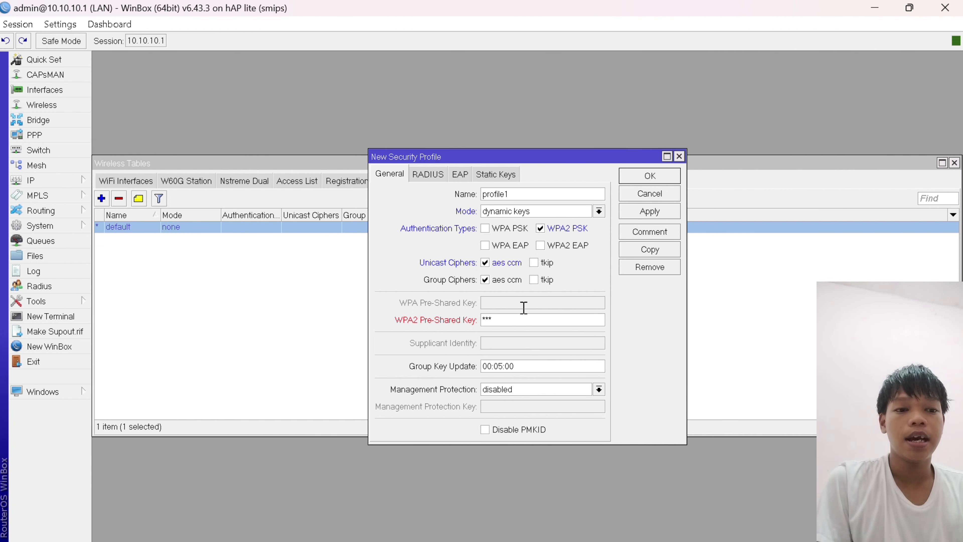
key("BackSpace")
key("BackSpace")
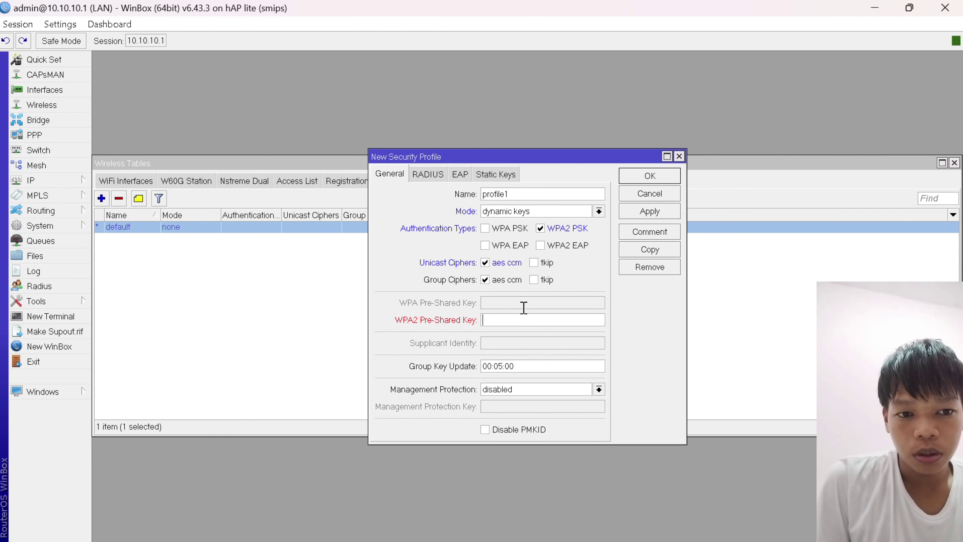
type("1")
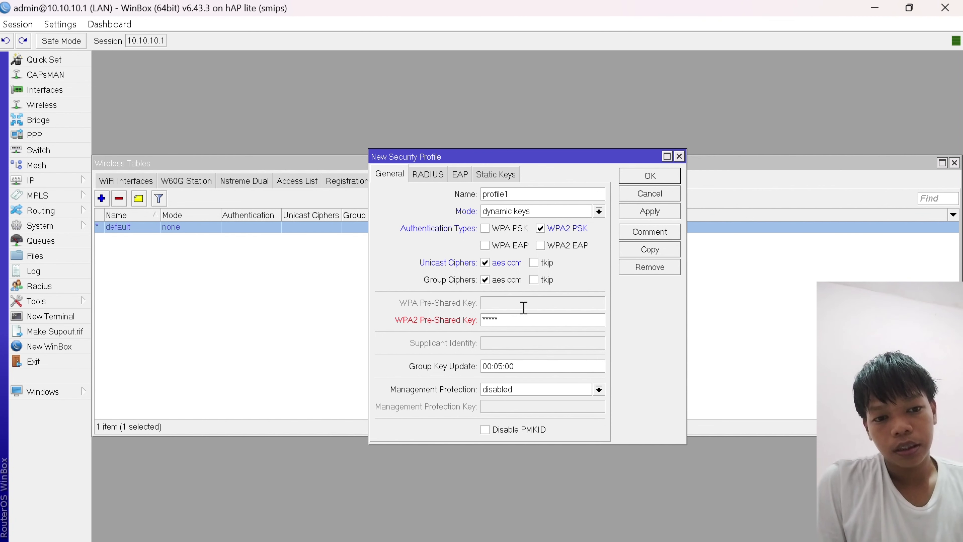
type("6789")
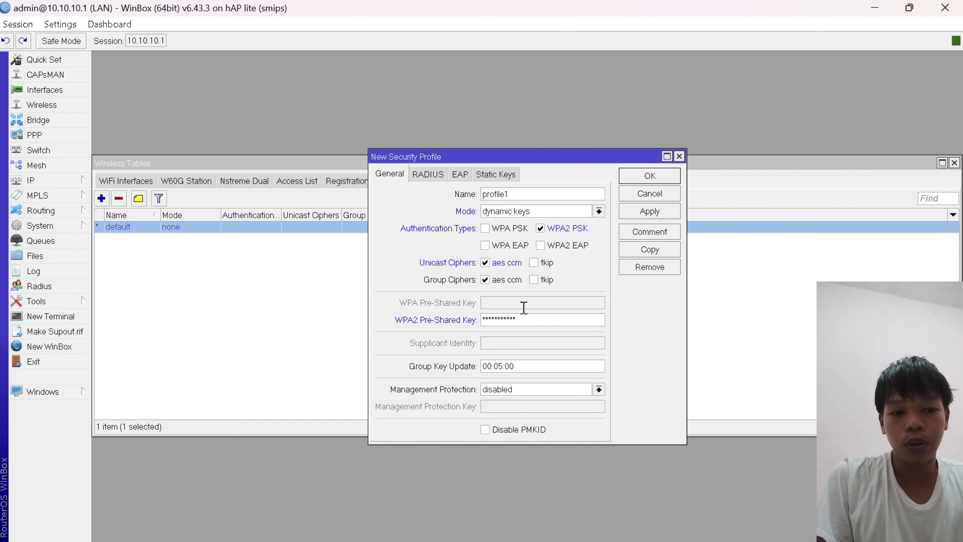
key("BackSpace")
key("BackSpace")
key("BackSpace")
key("BackSpace")
key("BackSpace")
key("BackSpace")
key("BackSpace")
key("BackSpace")
key("BackSpace")
key("BackSpace")
key("BackSpace")
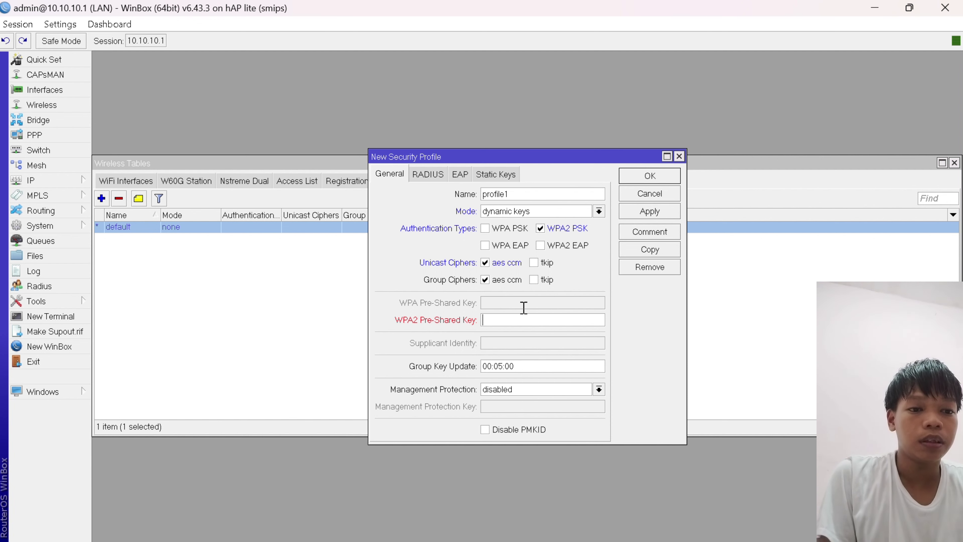
type("12345")
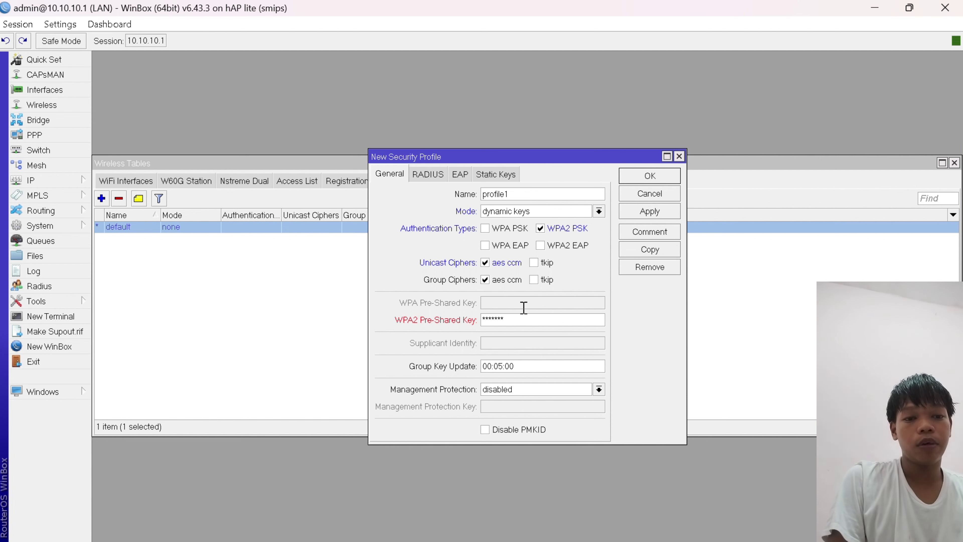
type("6789")
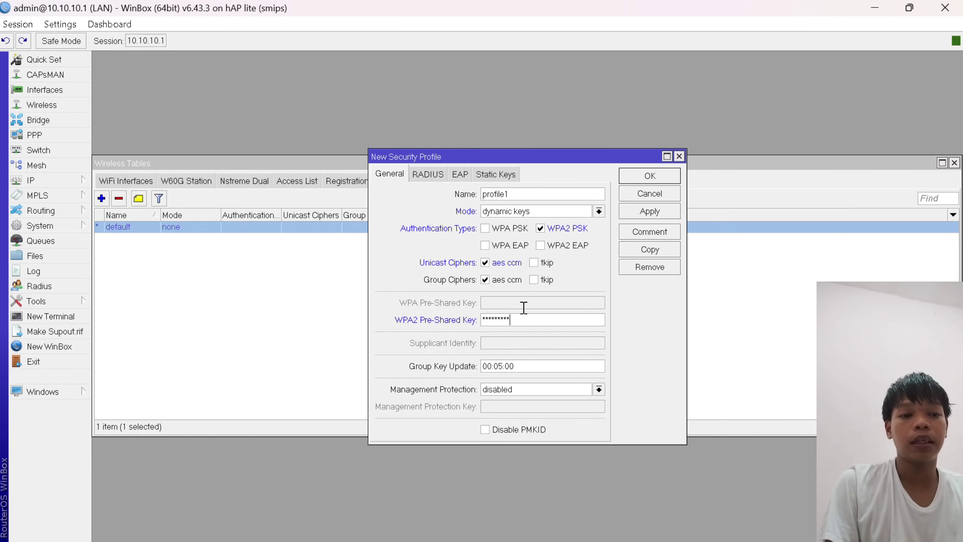
type("0")
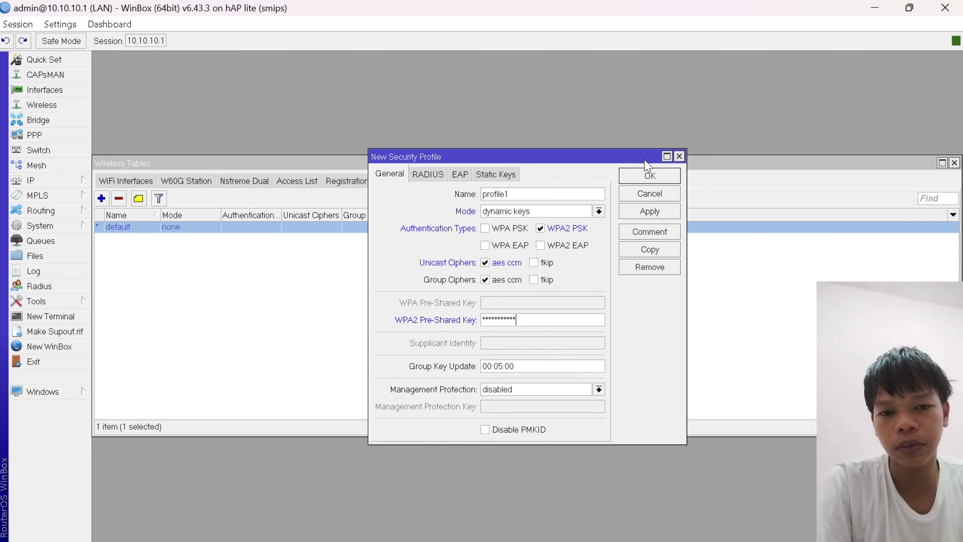
- Save profile1, then select wlan1 in the Interface List with Wireless Tables closed
left_click(650, 177)
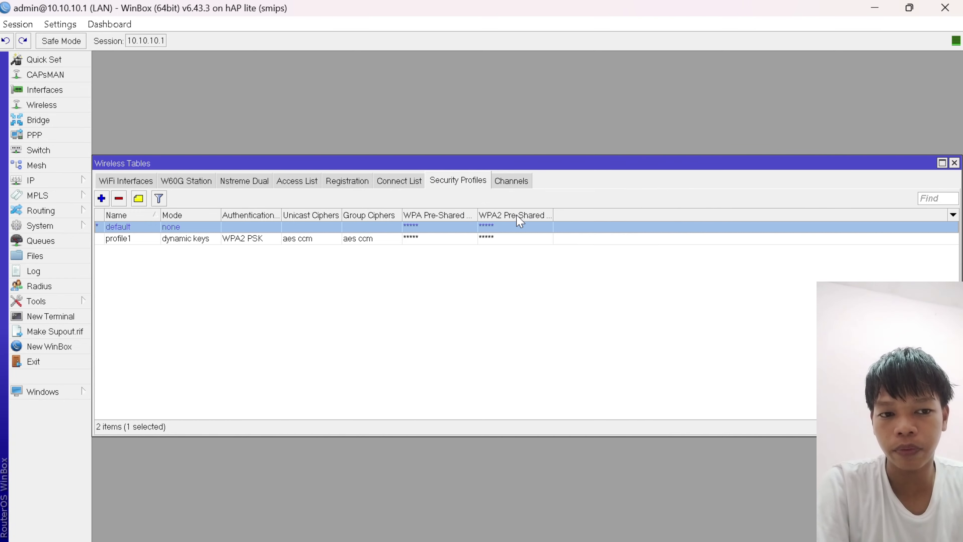
left_click(223, 239)
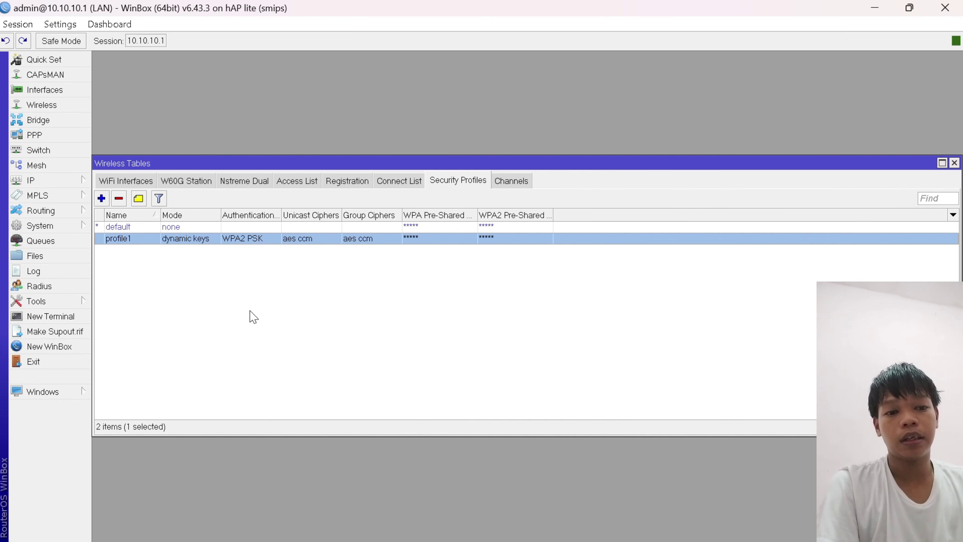
left_click(57, 90)
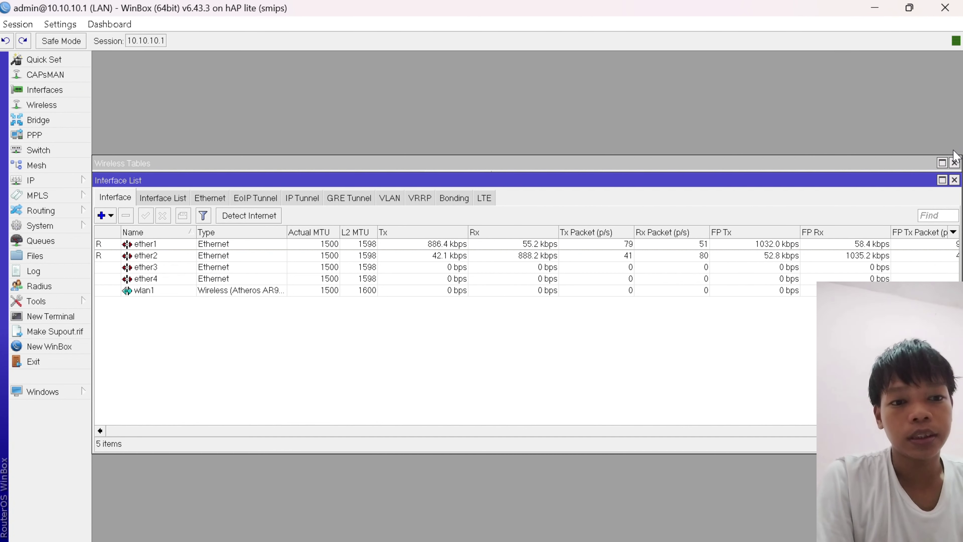
left_click(954, 163)
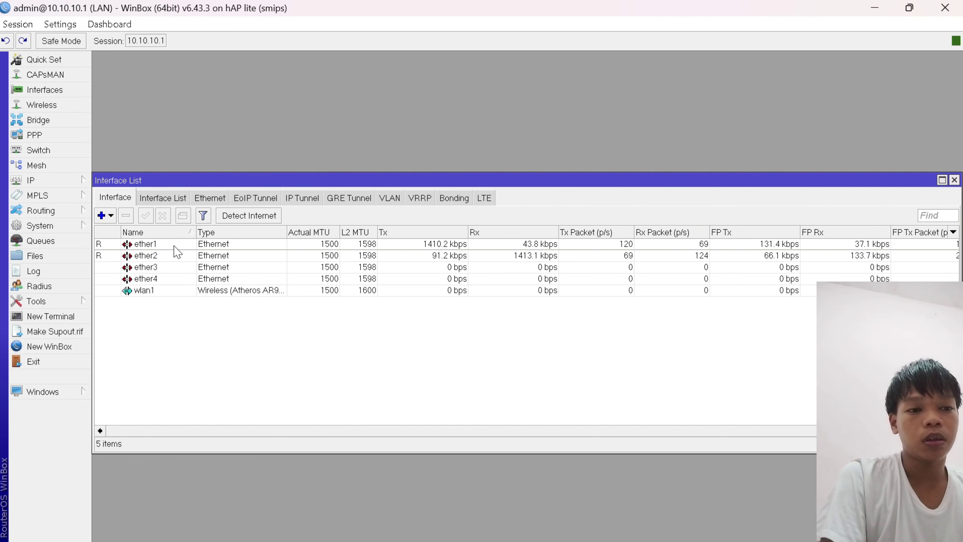
left_click(154, 290)
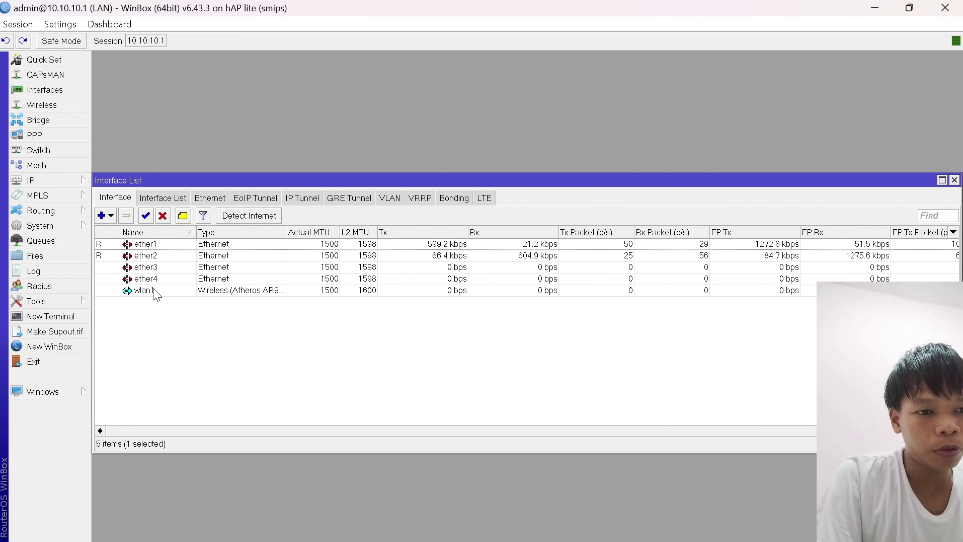
- Assign security profile profile1 to wlan1 in its advanced Wireless settings and apply it
double_click(155, 291)
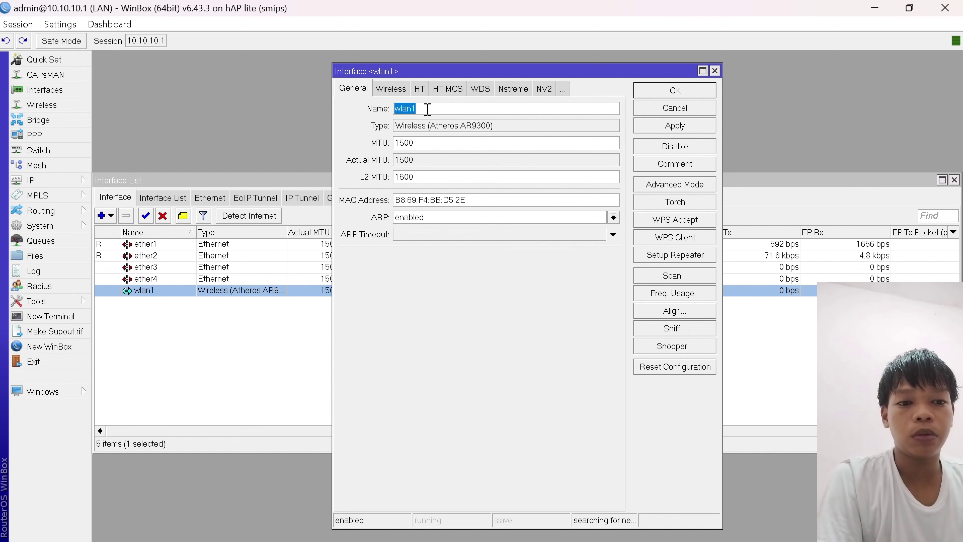
left_click(393, 89)
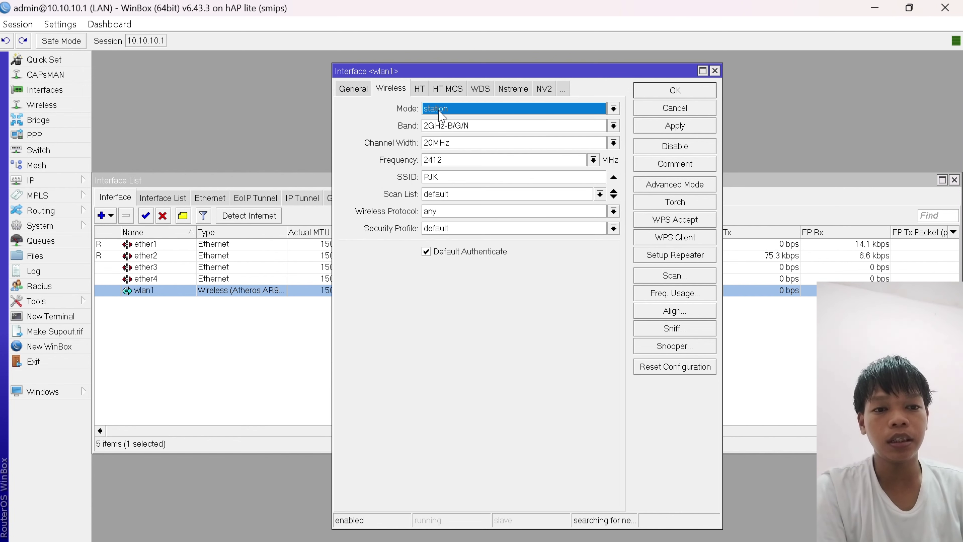
left_click(675, 185)
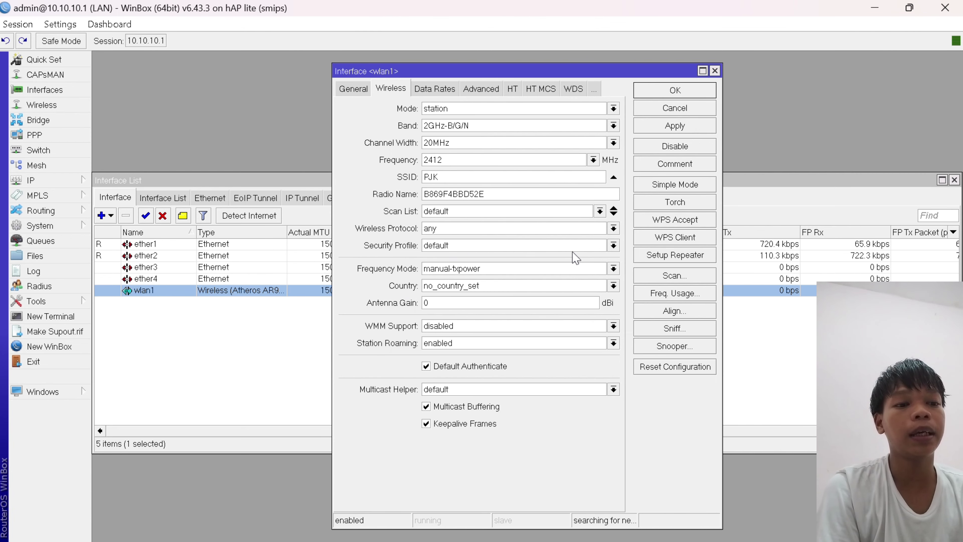
left_click(613, 246)
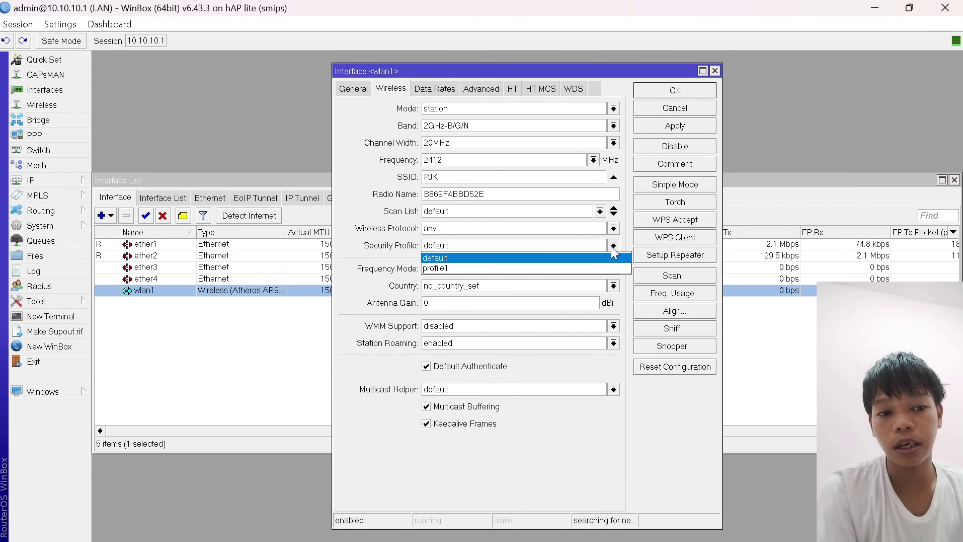
left_click(603, 268)
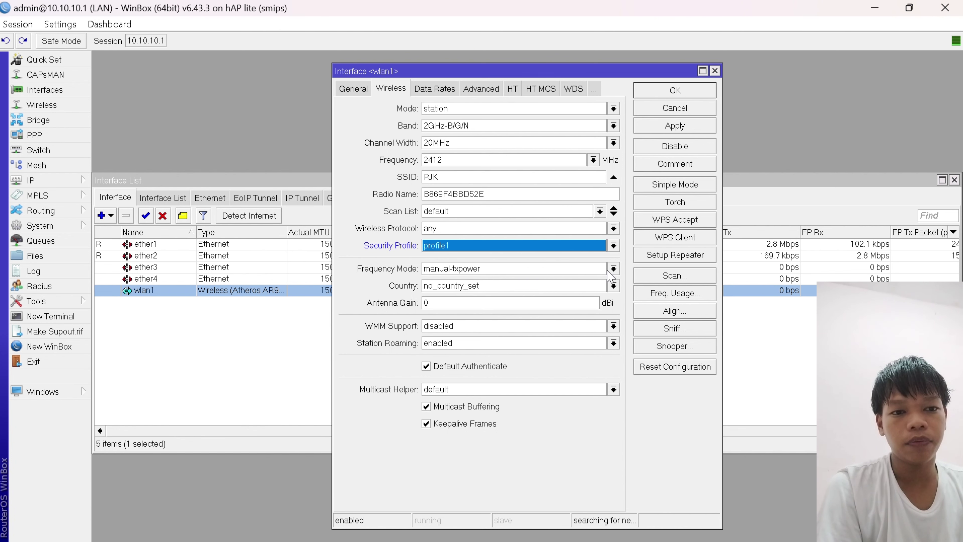
left_click(682, 127)
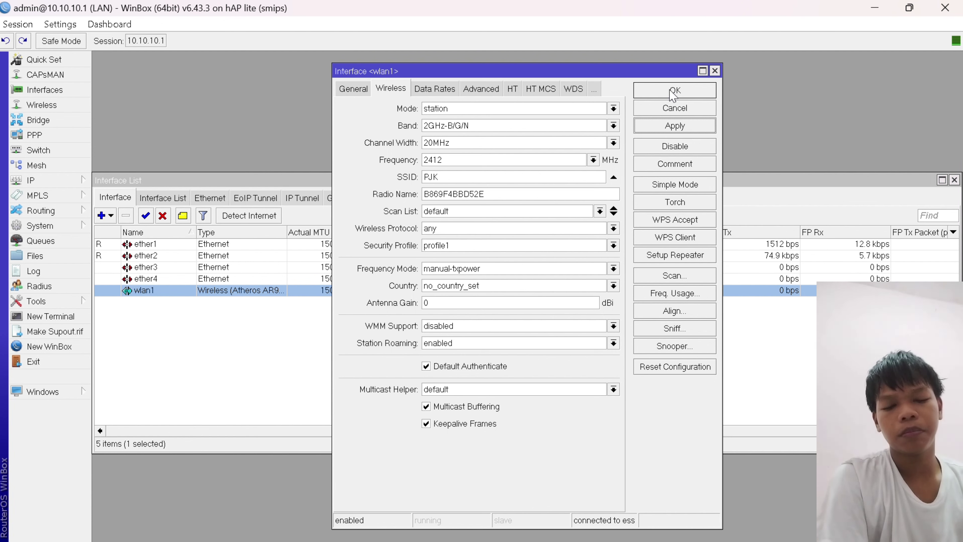
left_click(682, 95)
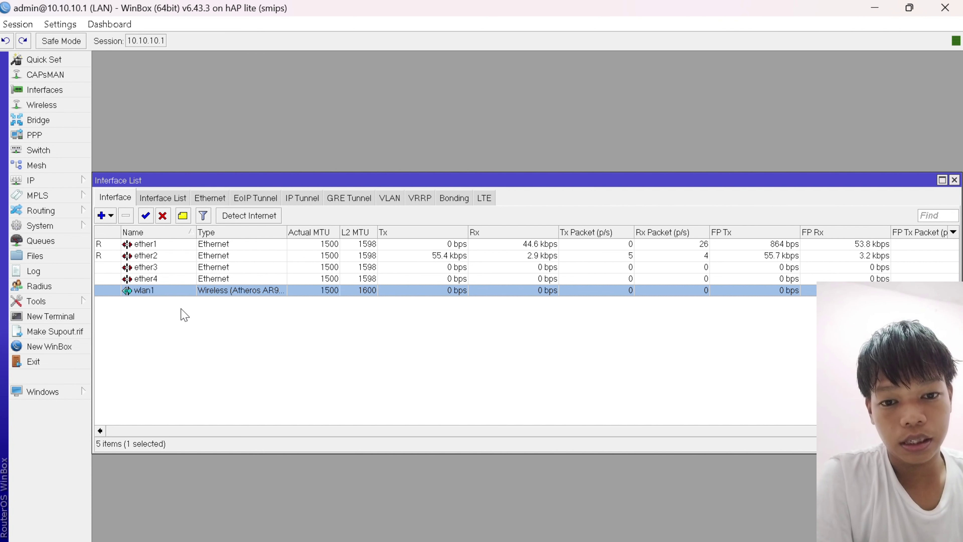
- In a new router terminal, list the wireless interfaces with 'interface wireless print'
key("Escape")
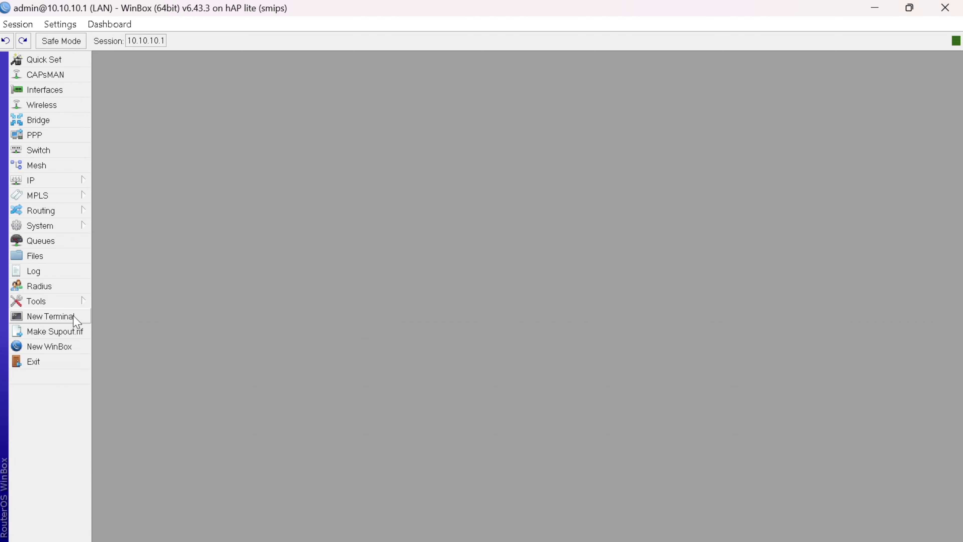
left_click(76, 321)
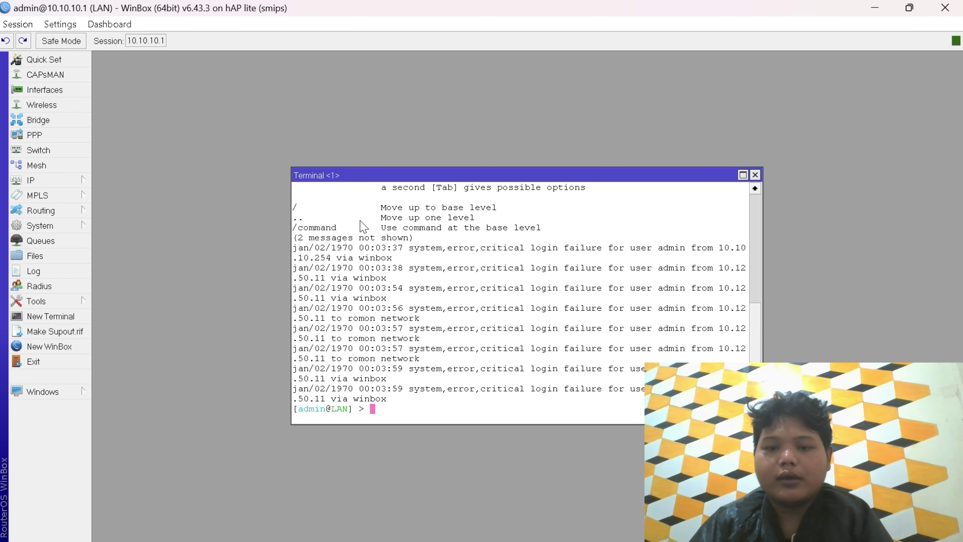
type("in")
type("ter")
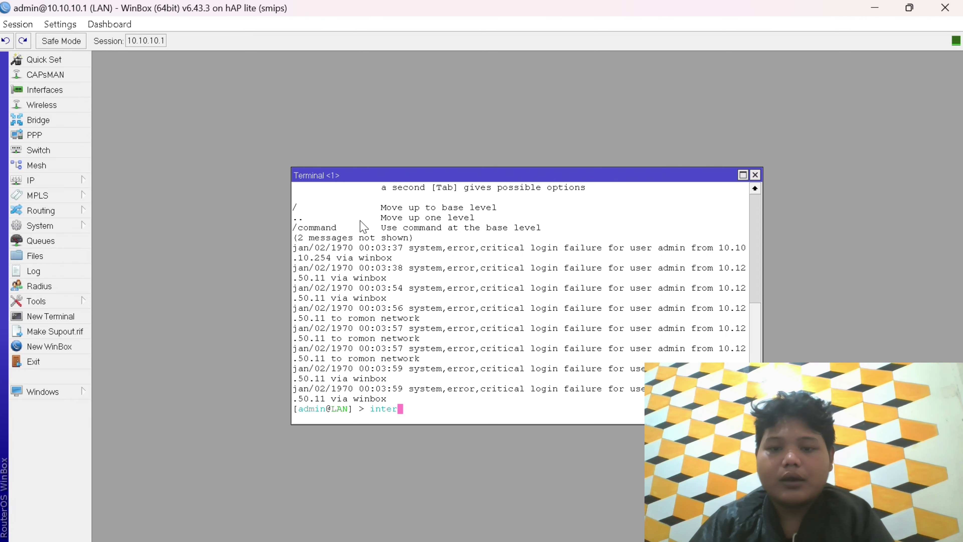
type("face")
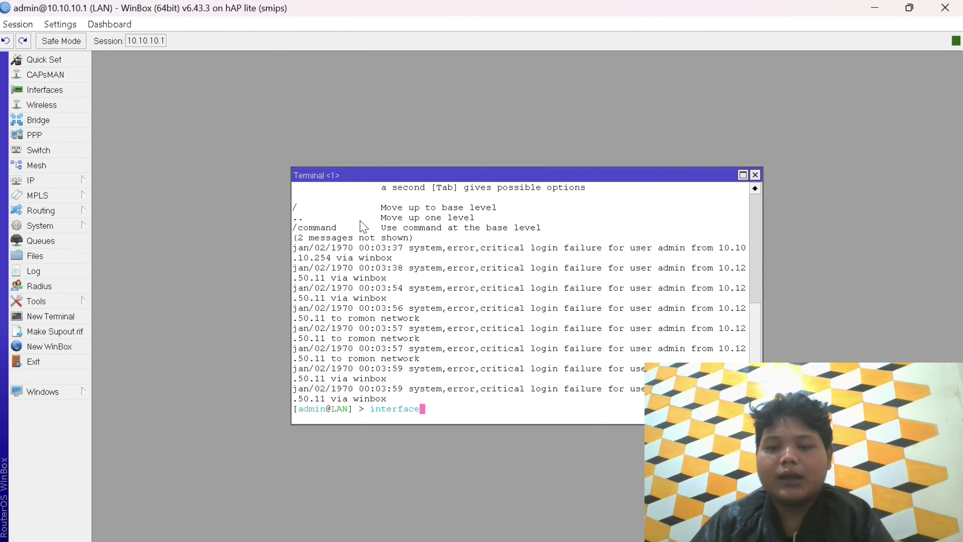
type(" wire")
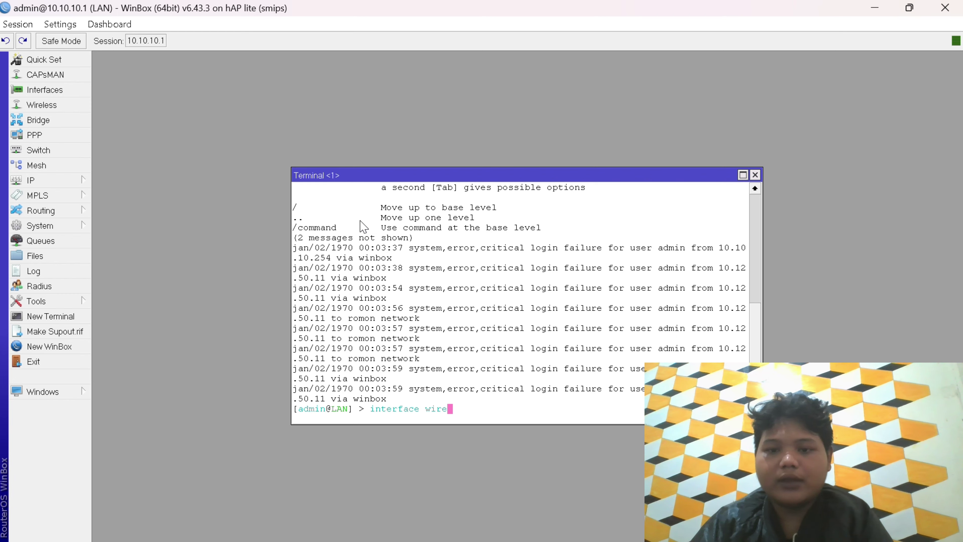
type("less")
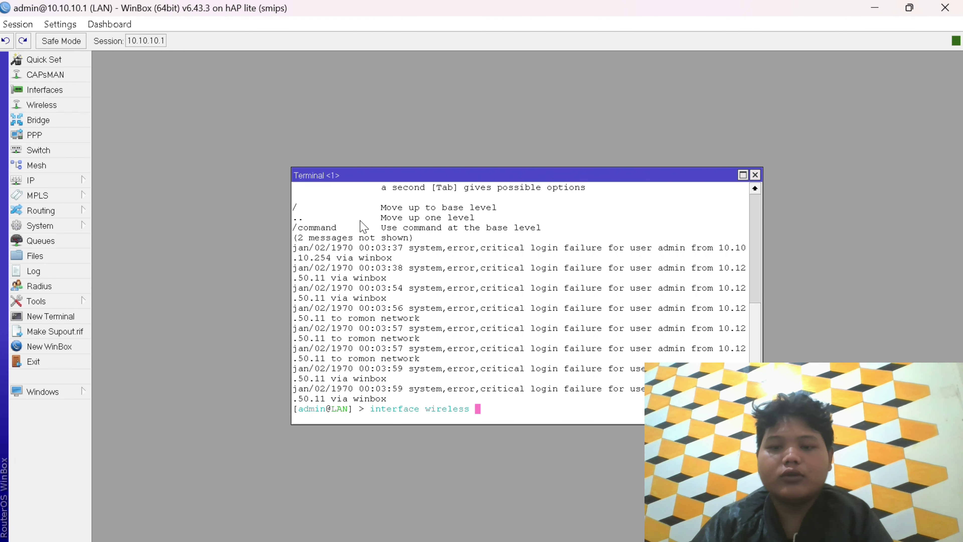
type(" print")
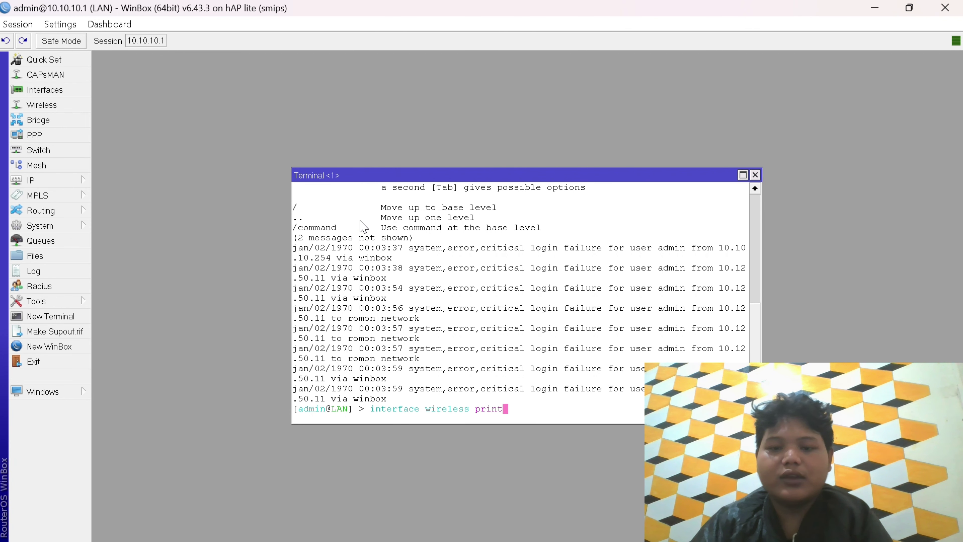
key("Return")
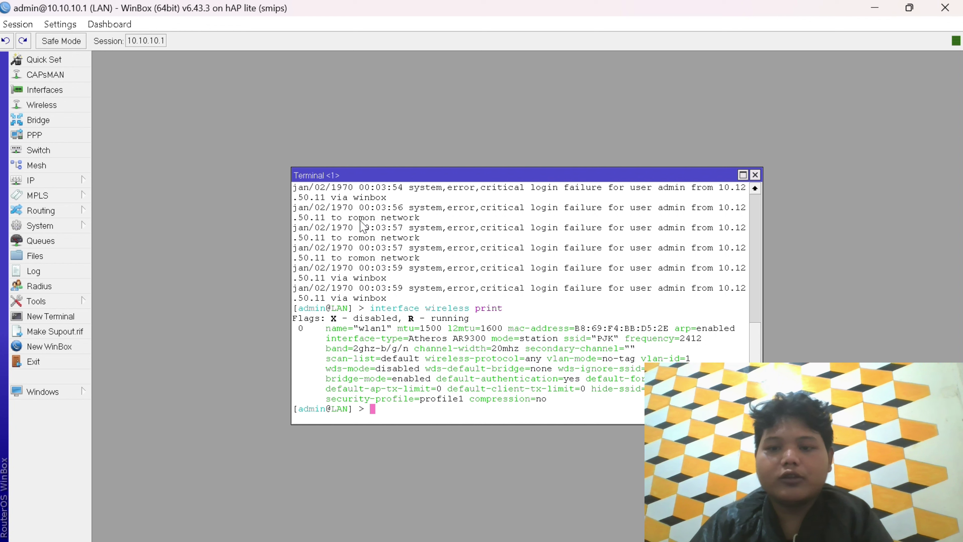
- Ping google.com and stop it to see 8 of 8 replies with 0% loss
type("p")
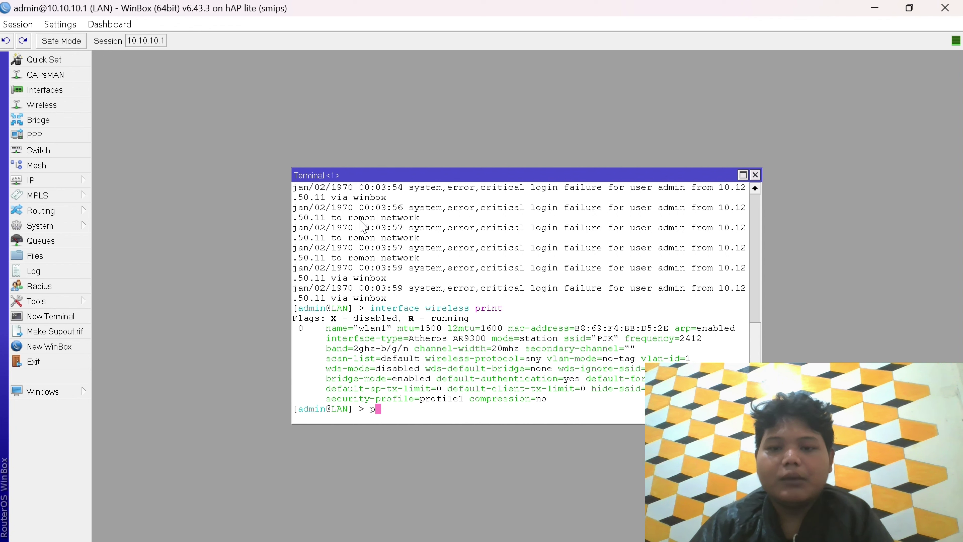
type("ing ")
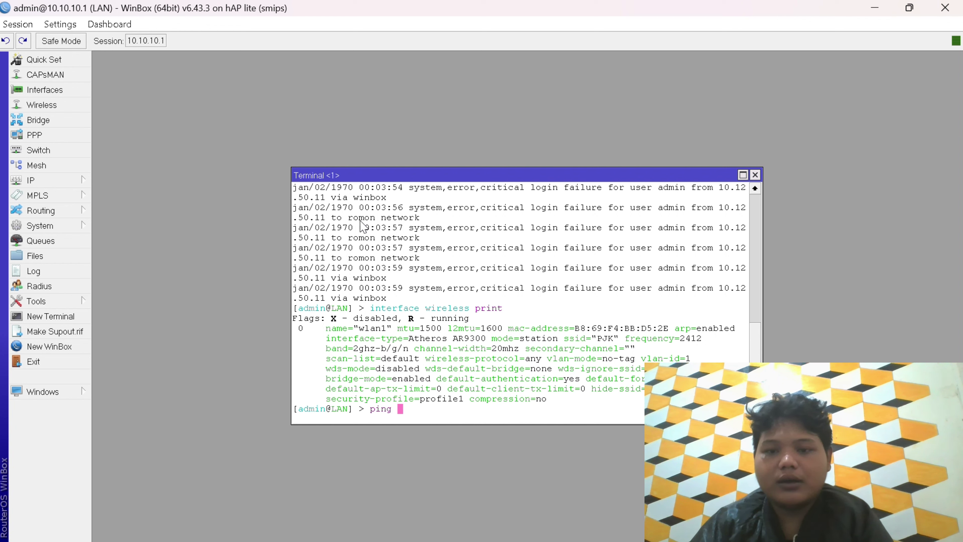
type("goo")
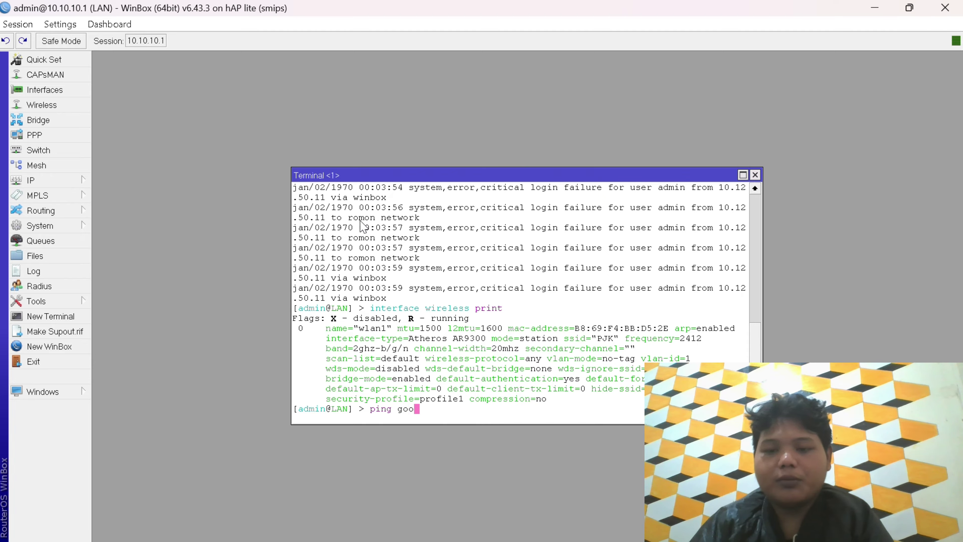
type("glr")
key("BackSpace")
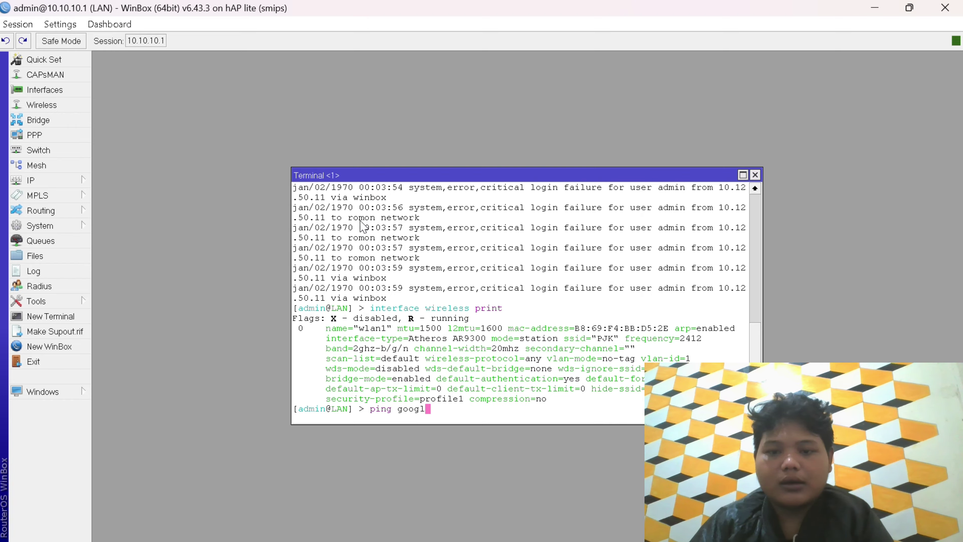
type("e.")
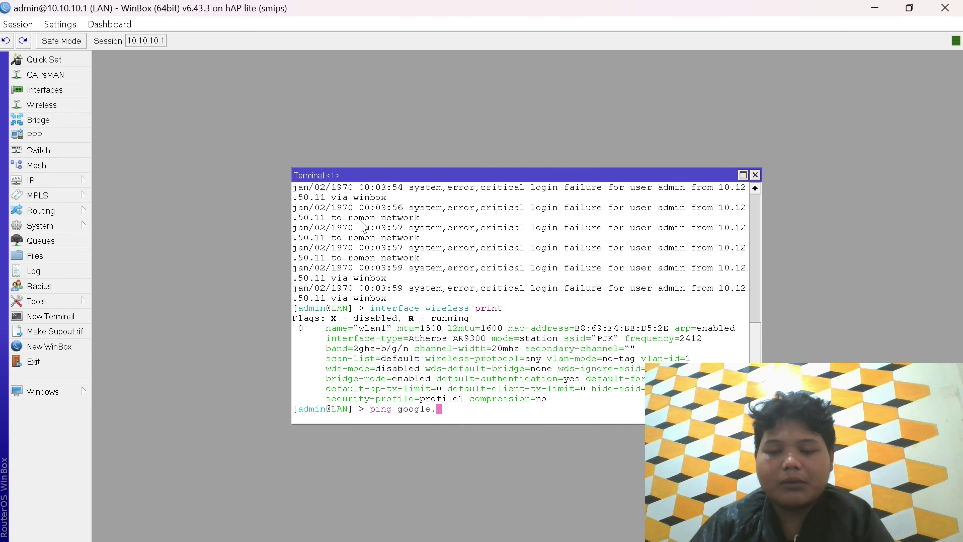
type("com")
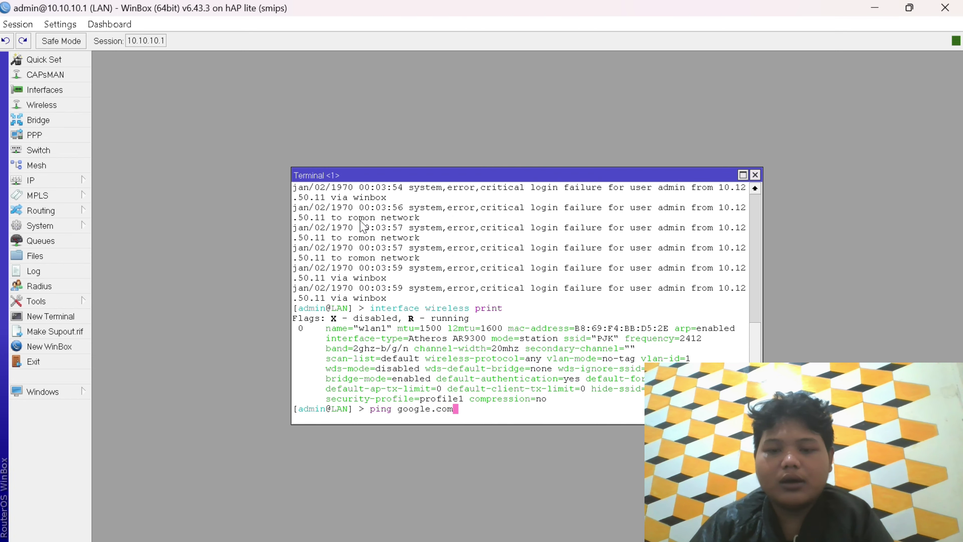
key("Return")
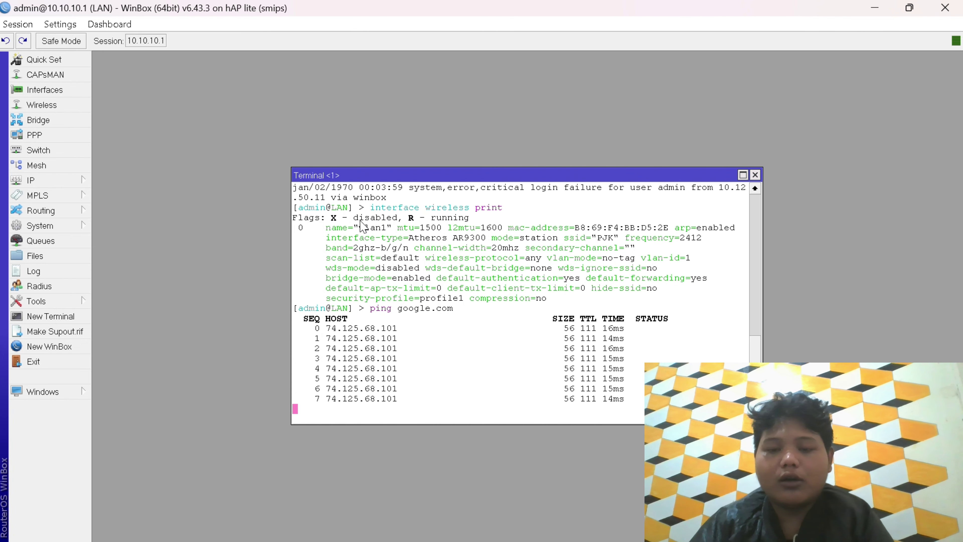
key("ctrl+c")
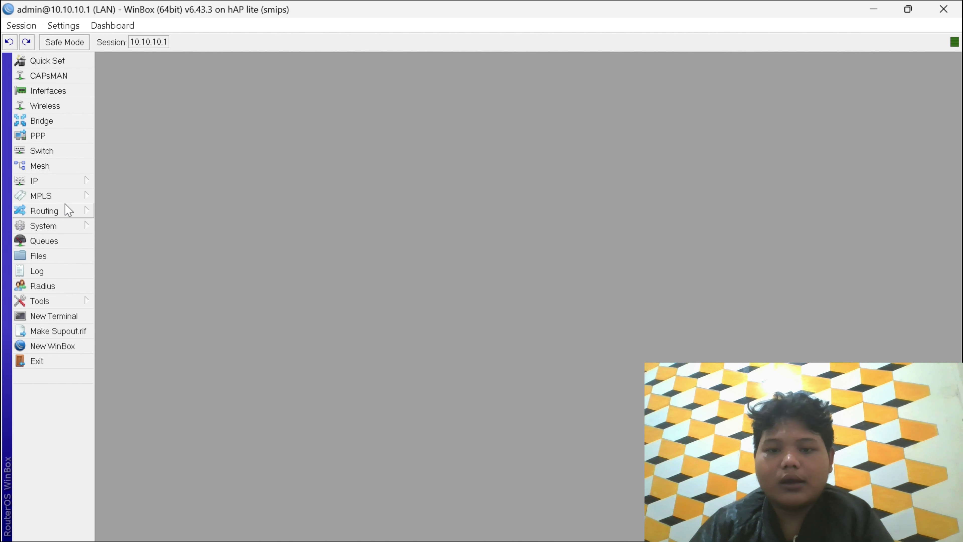
left_click(69, 189)
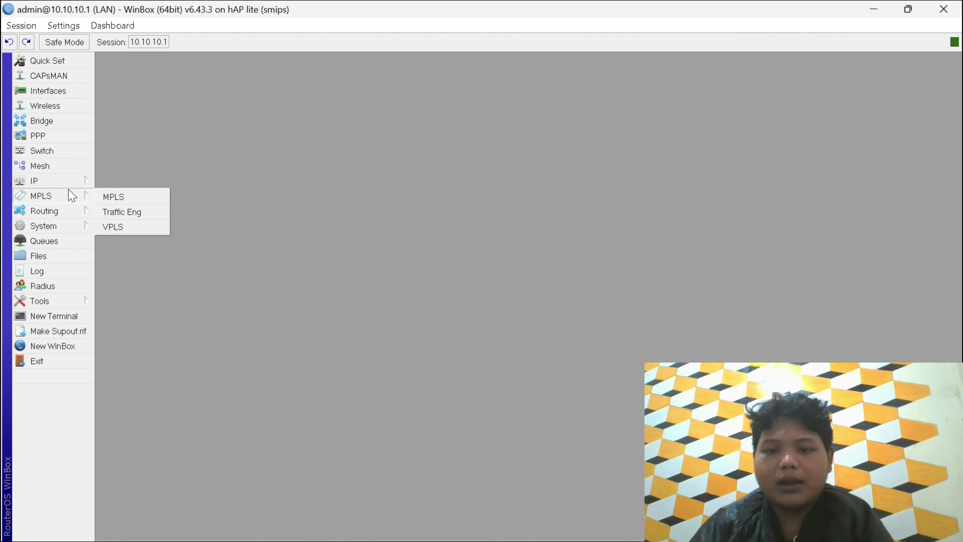
left_click(69, 189)
left_click(69, 184)
left_click(75, 180)
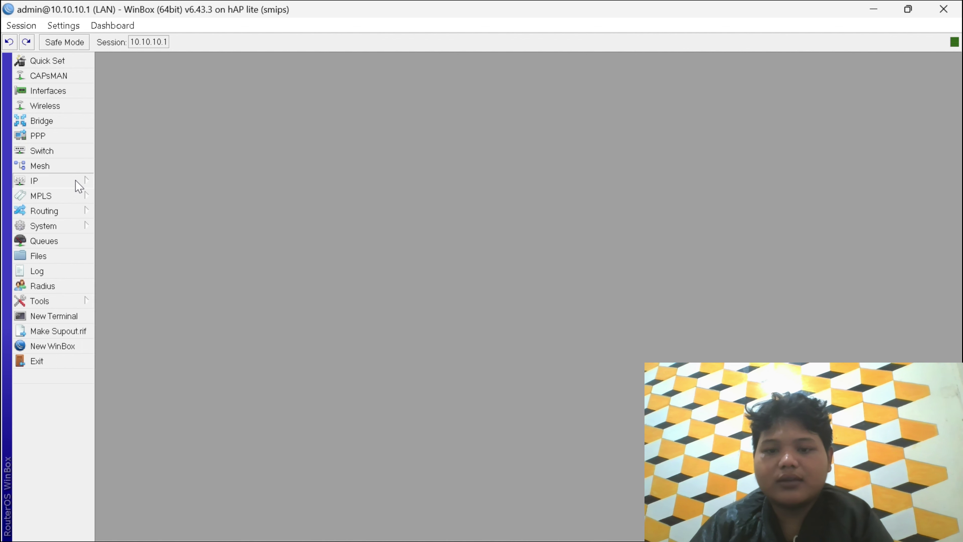
left_click(75, 180)
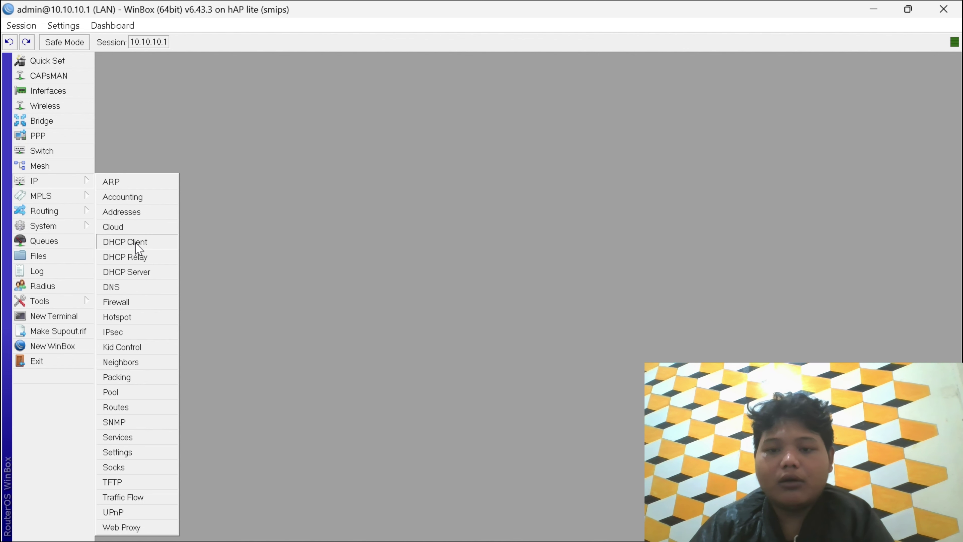
left_click(139, 276)
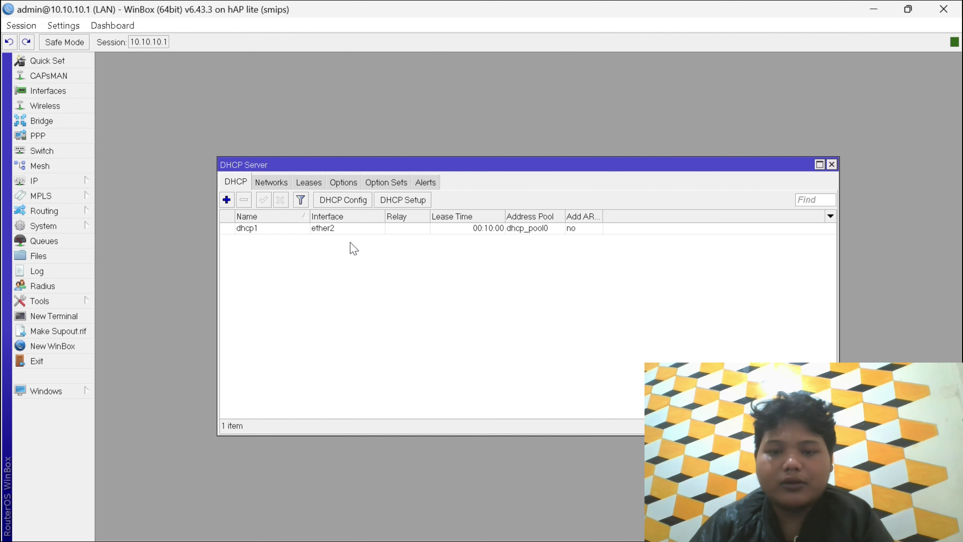
left_click(350, 229)
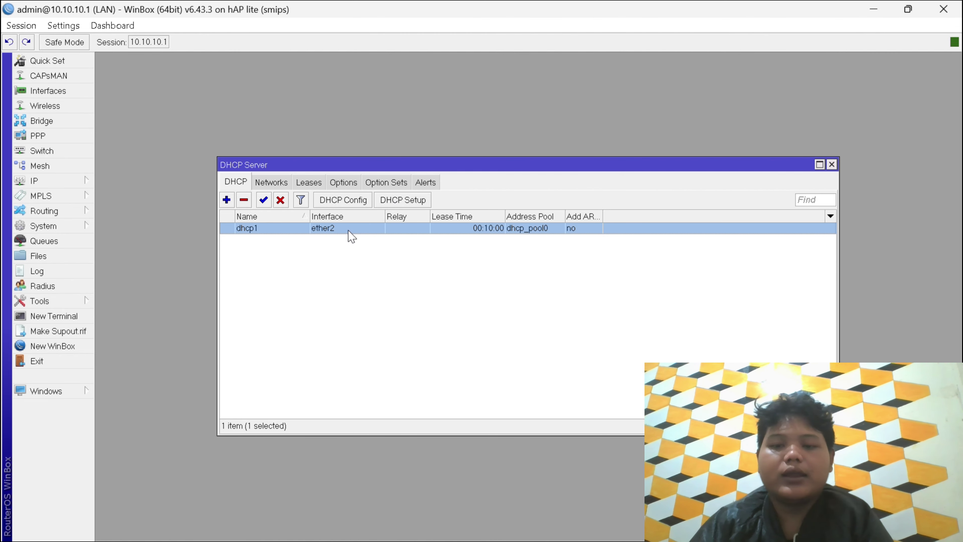
double_click(352, 237)
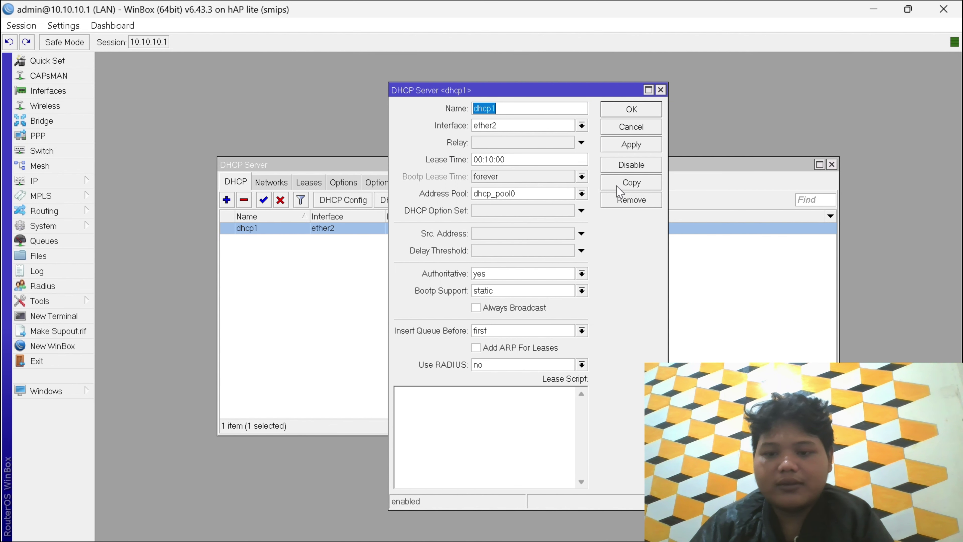
left_click(632, 146)
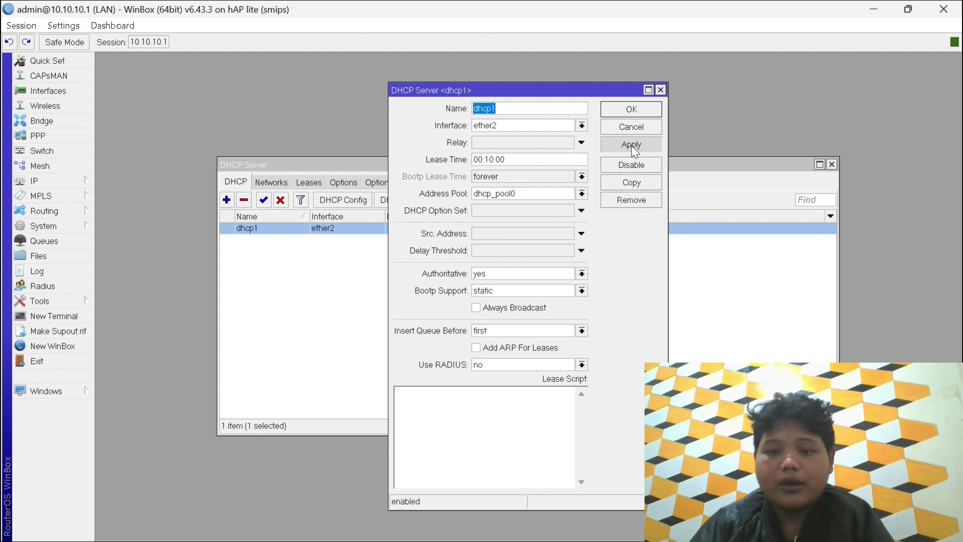
left_click(637, 112)
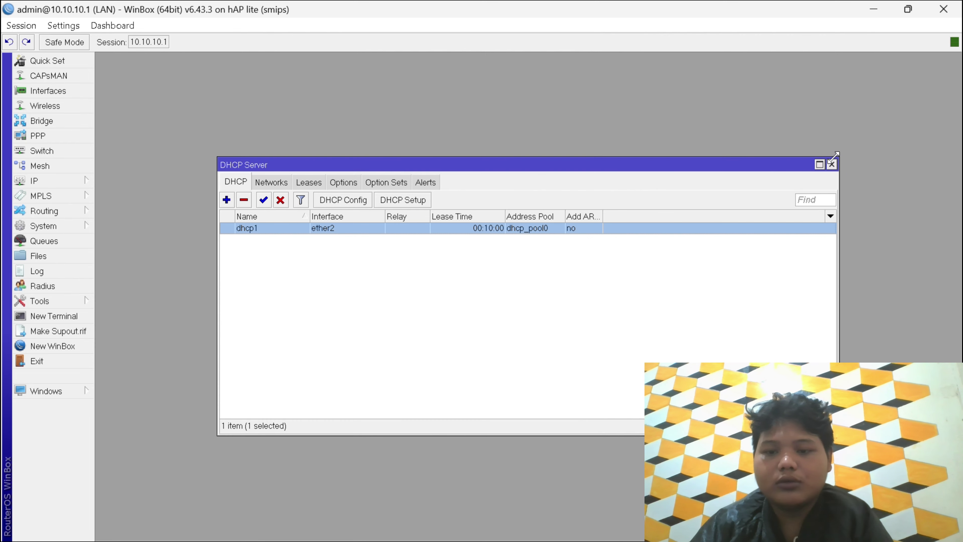
left_click(832, 165)
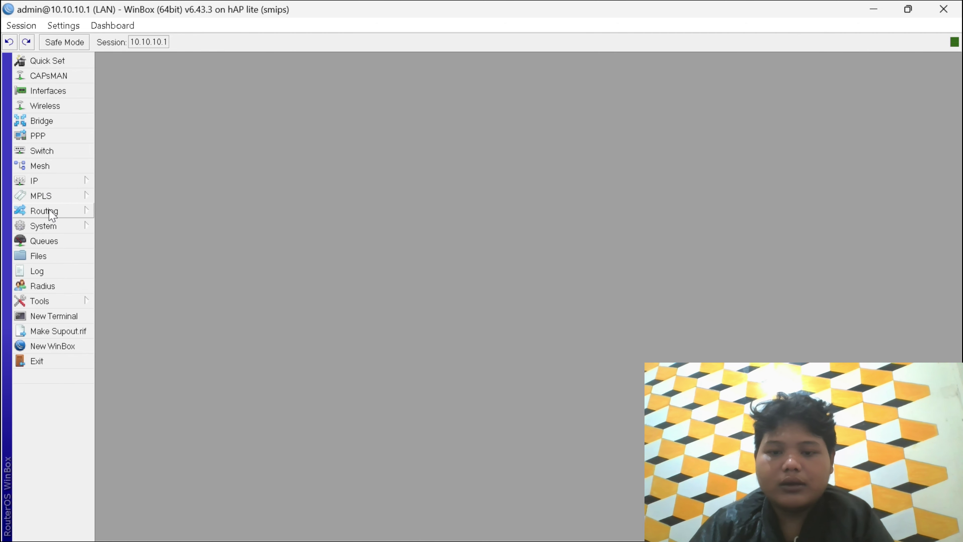
left_click(58, 184)
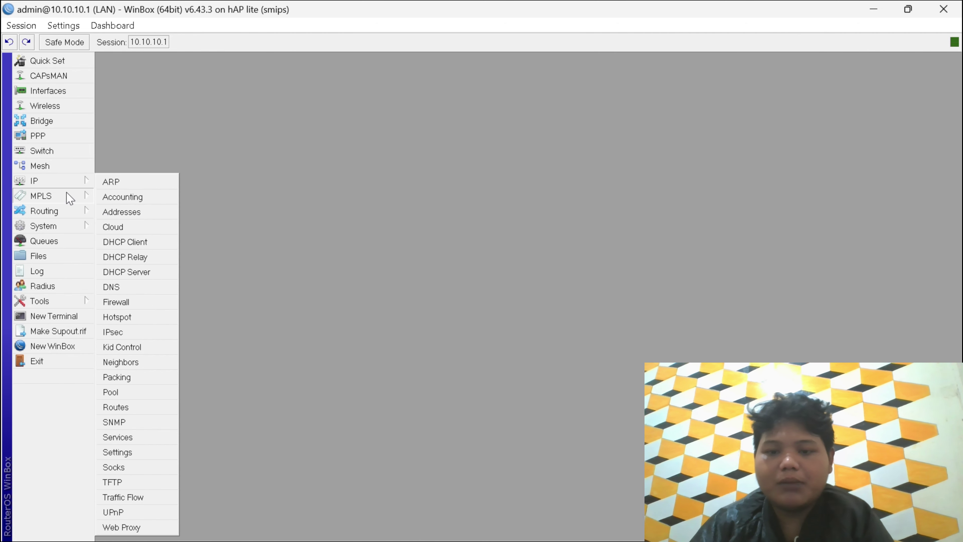
left_click(67, 192)
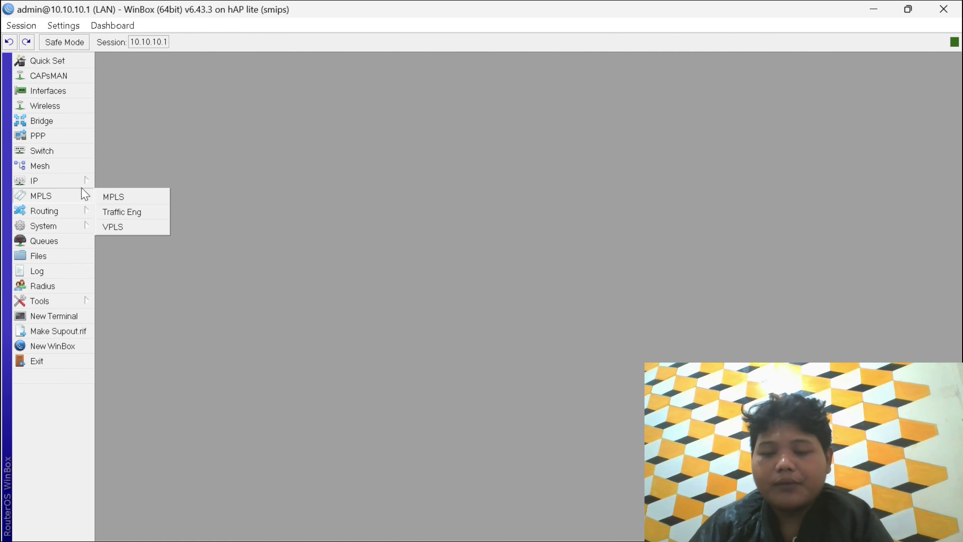
left_click(75, 180)
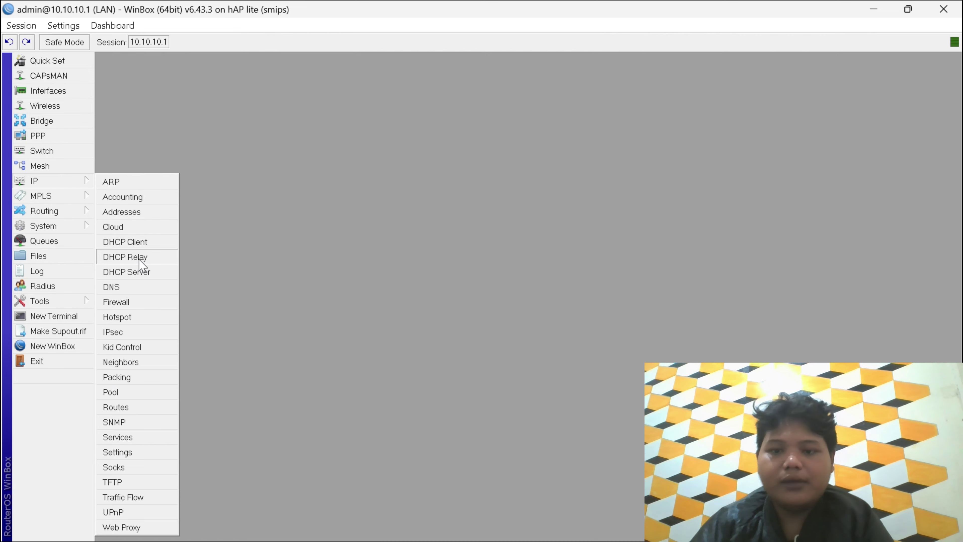
left_click(258, 251)
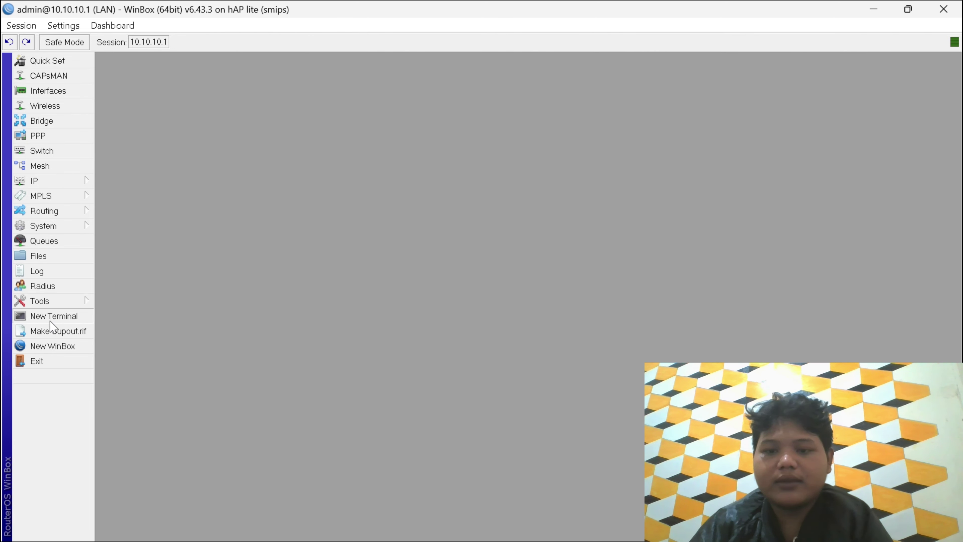
- In a new terminal, run a corrected 'ping google.com', stop after 5 replies, and close it
left_click(57, 316)
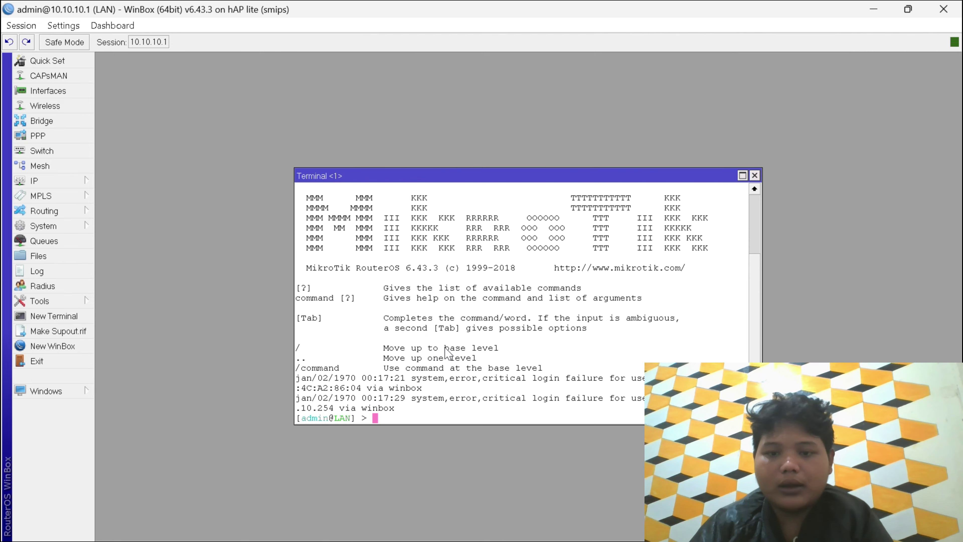
type("pi")
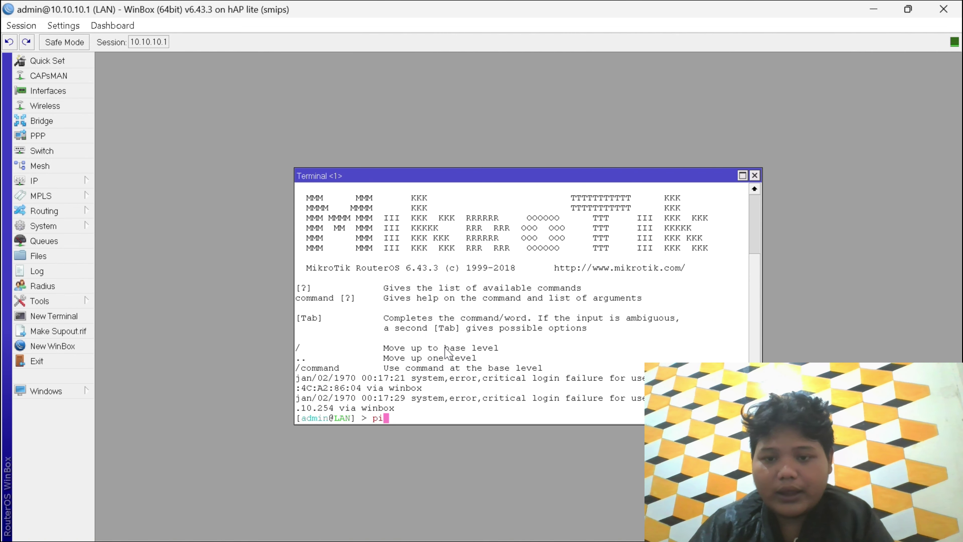
type("ng")
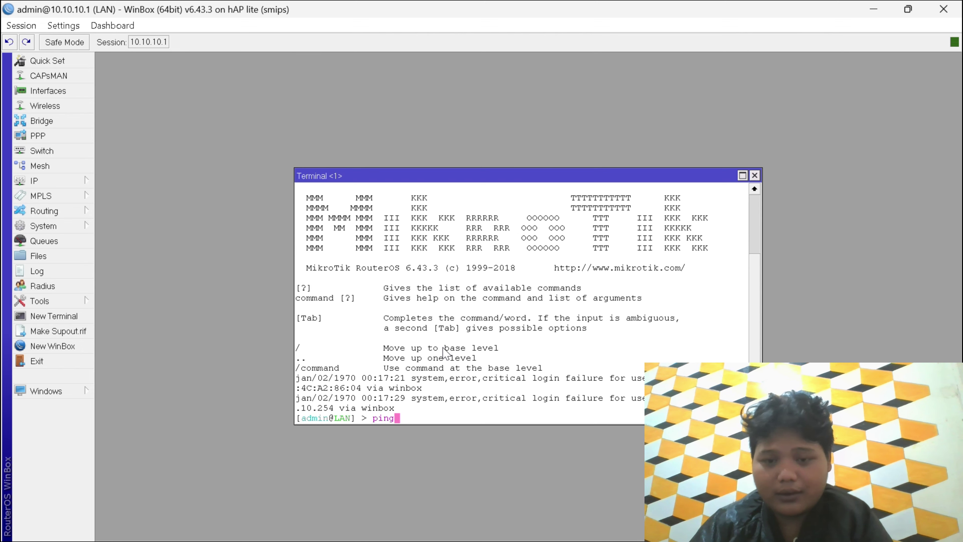
type("g")
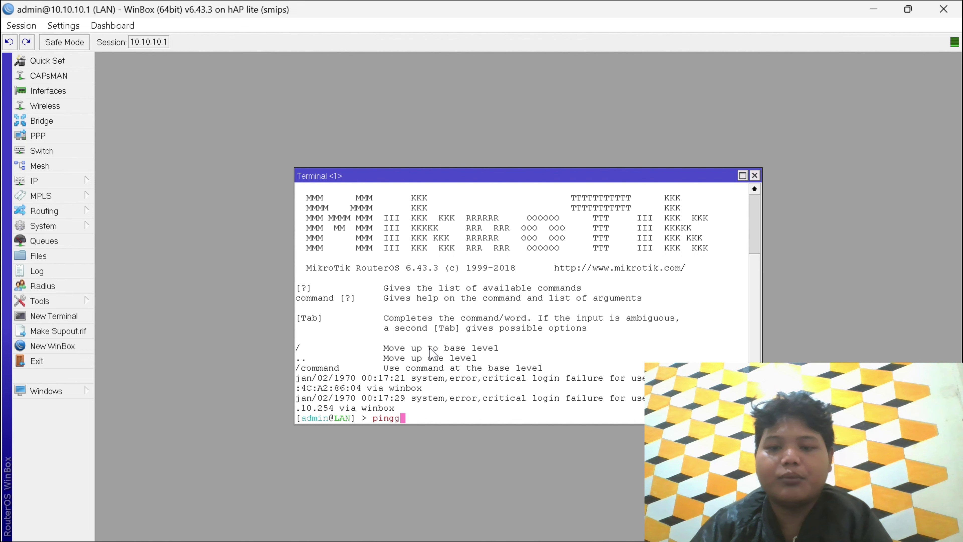
type("oo")
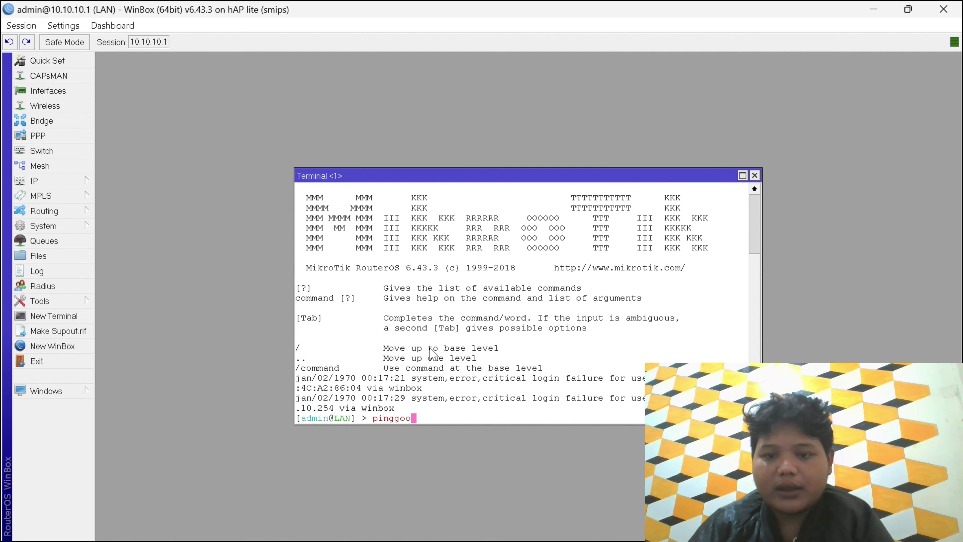
type("g")
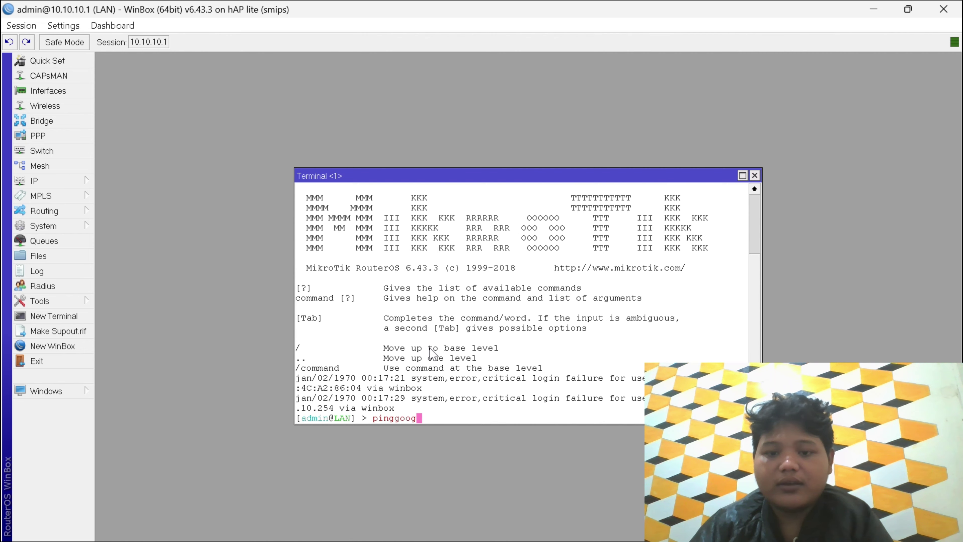
type("le.co")
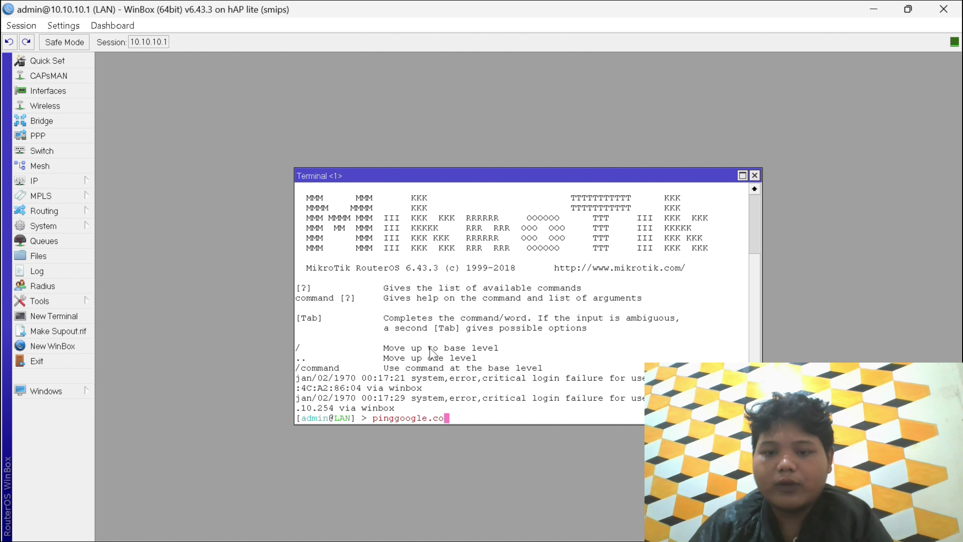
type("m")
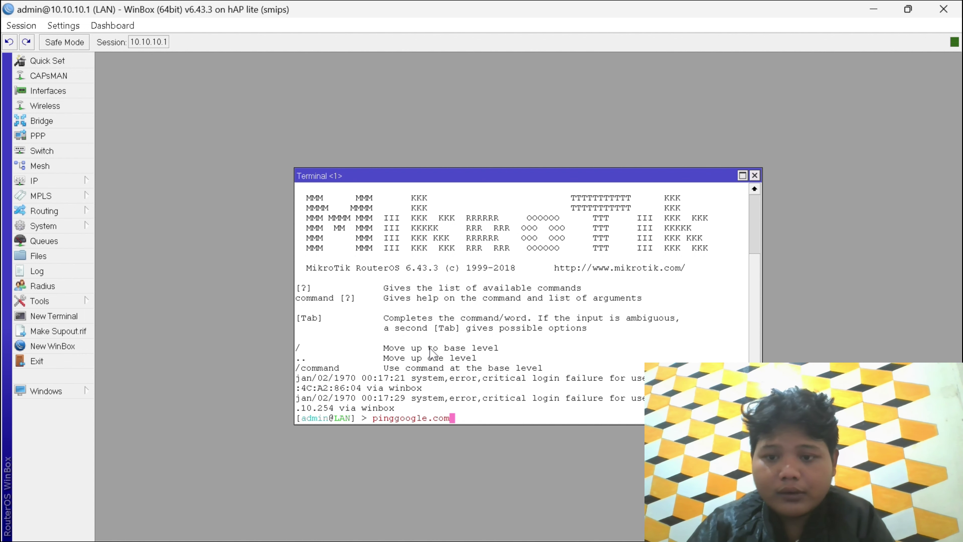
key("Left")
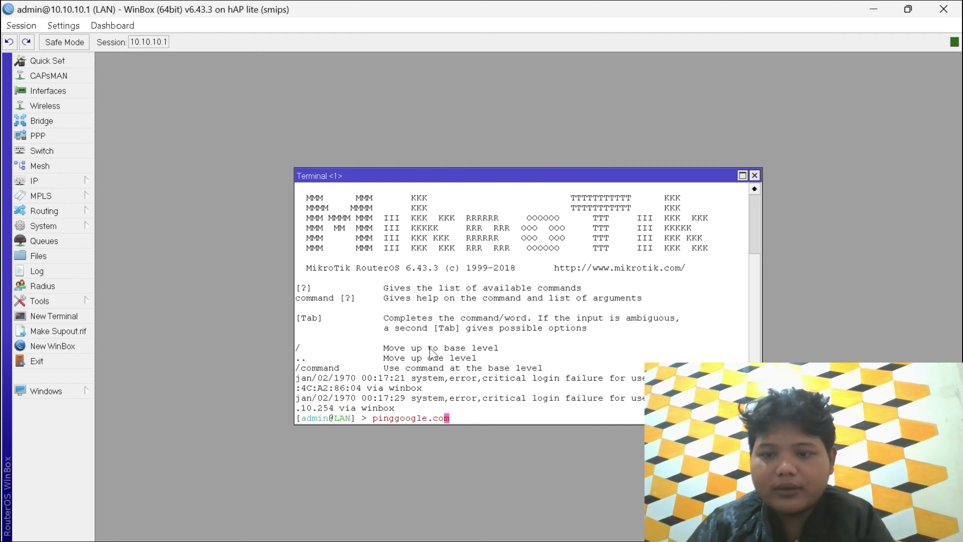
key("Left")
key("Left")
key("Left")
key("Left")
key("Left")
key("Left")
key("Left")
key("Left")
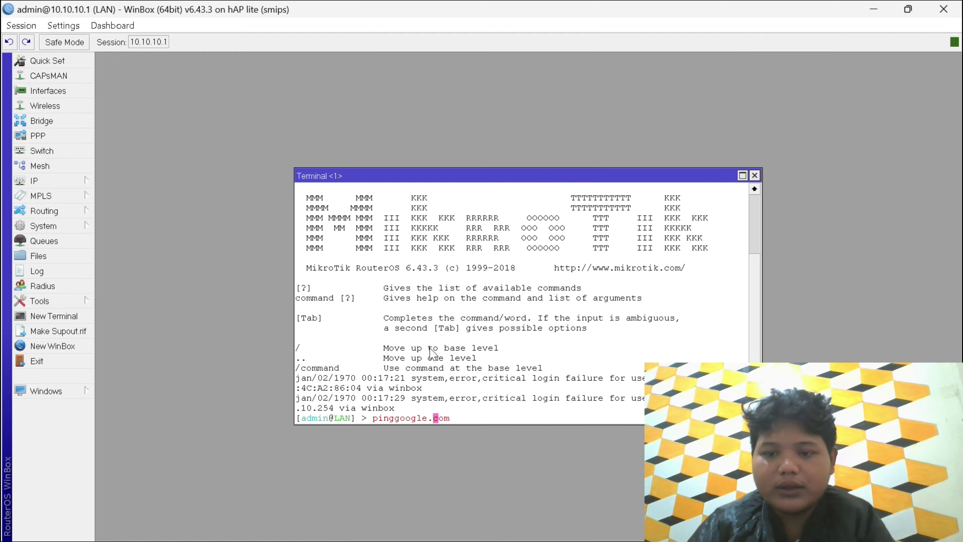
key("Left")
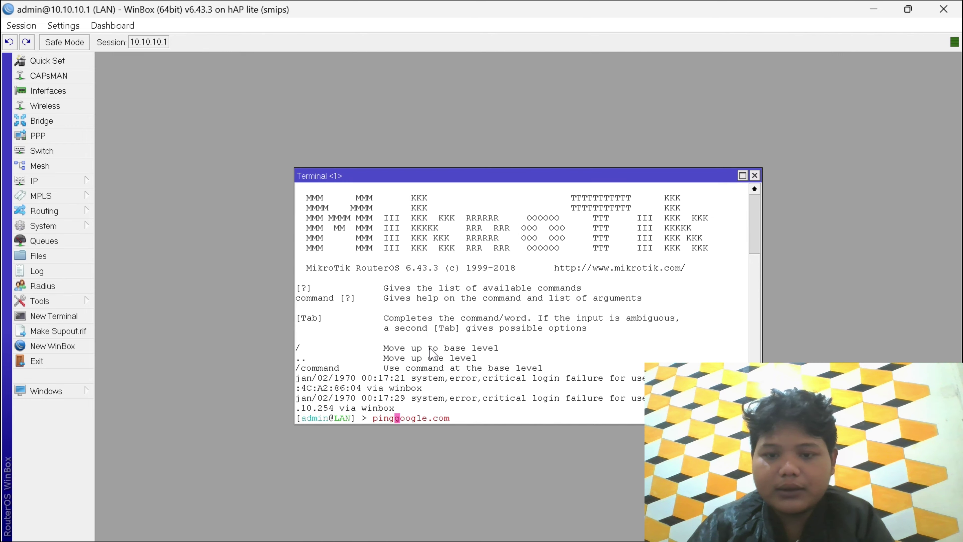
key("Left")
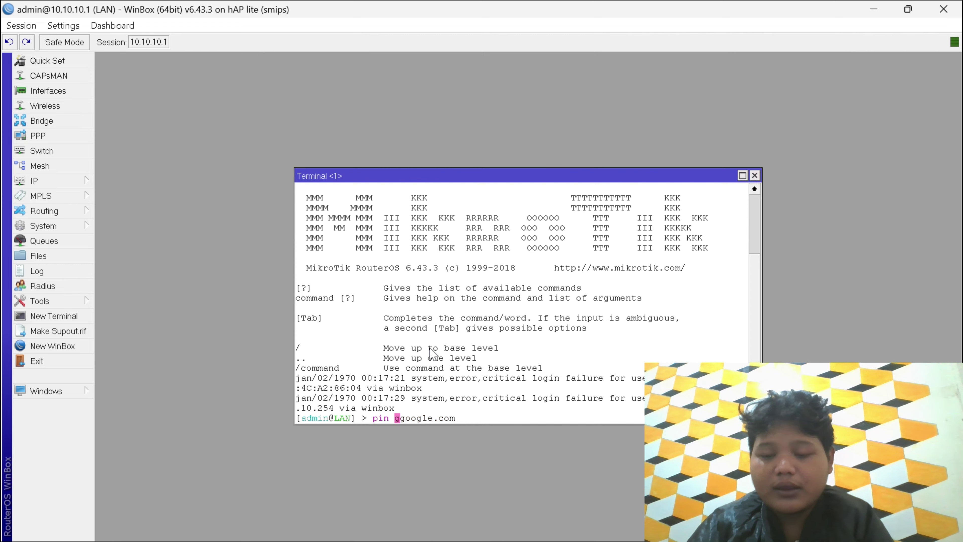
key("BackSpace")
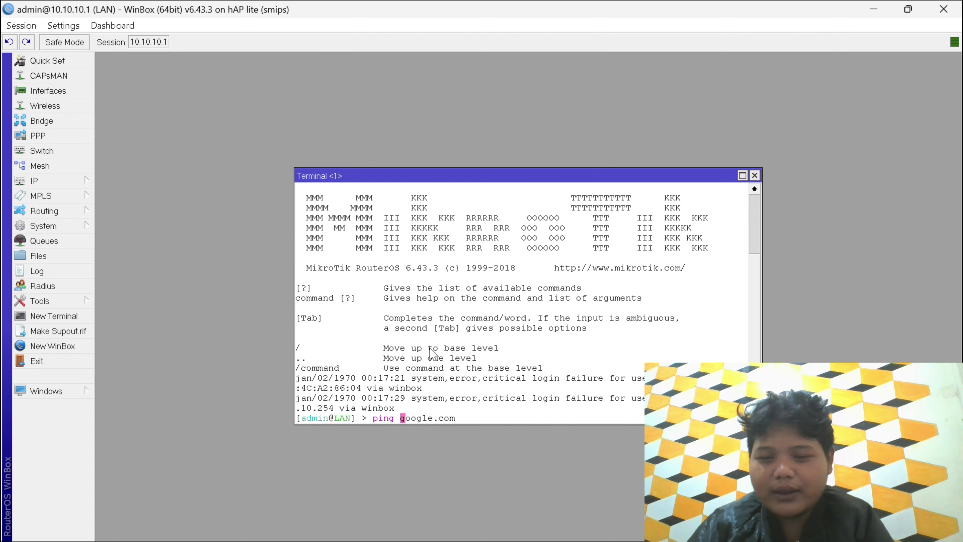
key("Return")
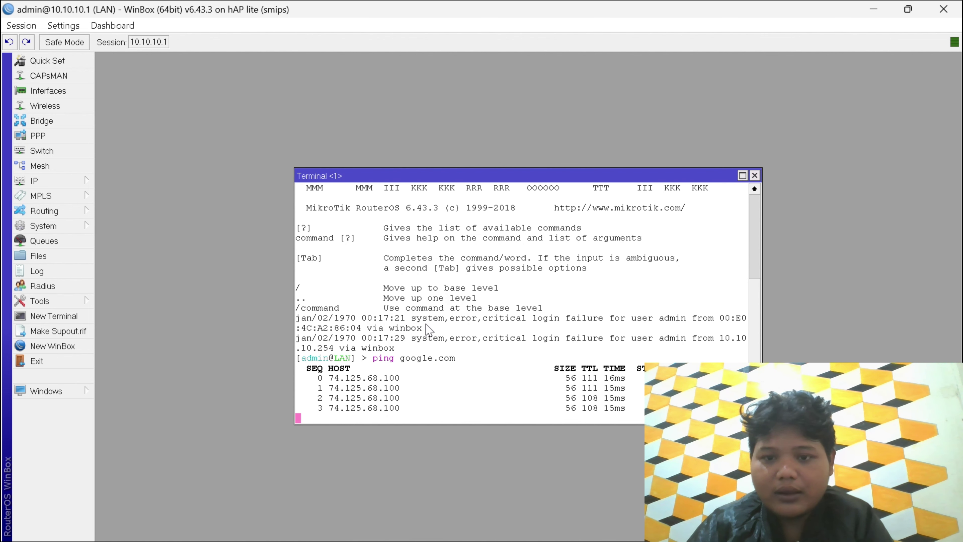
key("ctrl+c")
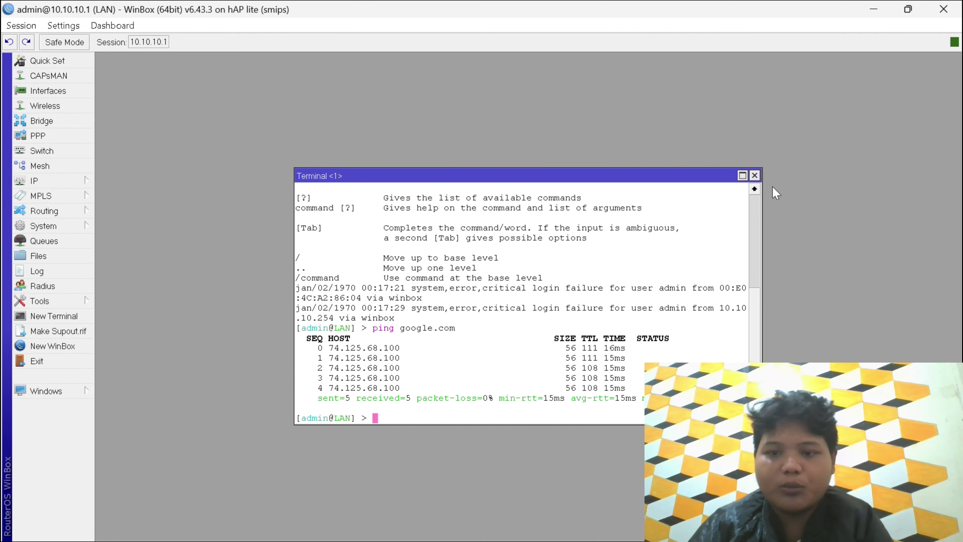
left_click(755, 176)
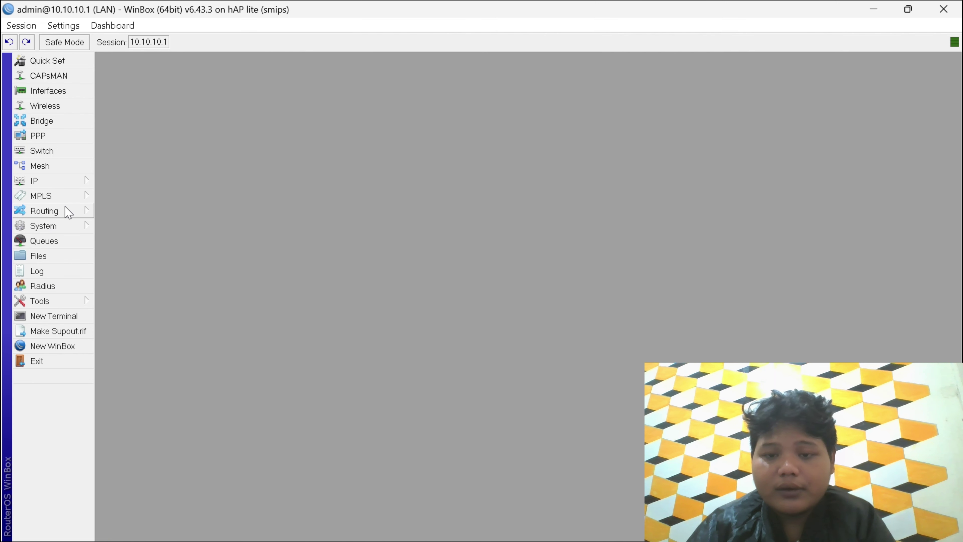
- Open the admin user's settings from System > Users
left_click(71, 223)
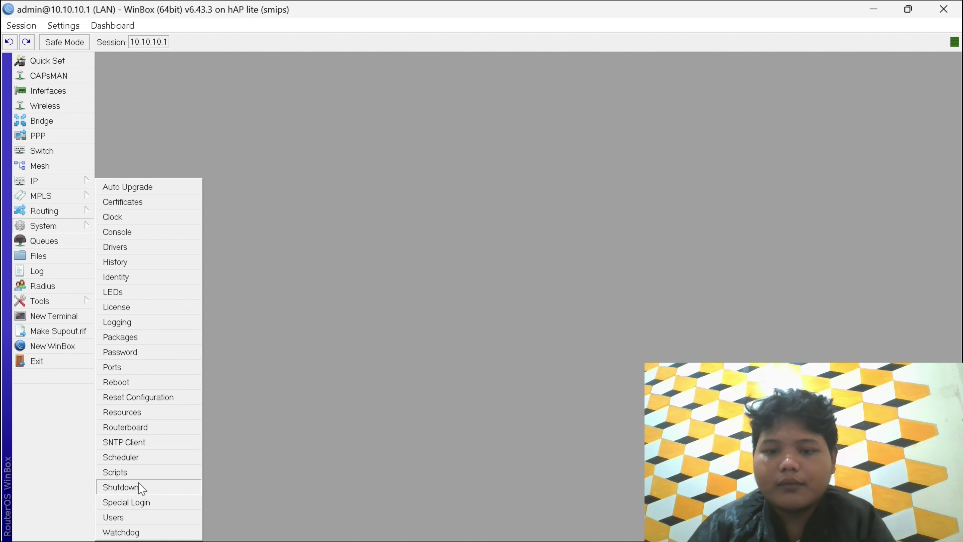
left_click(136, 518)
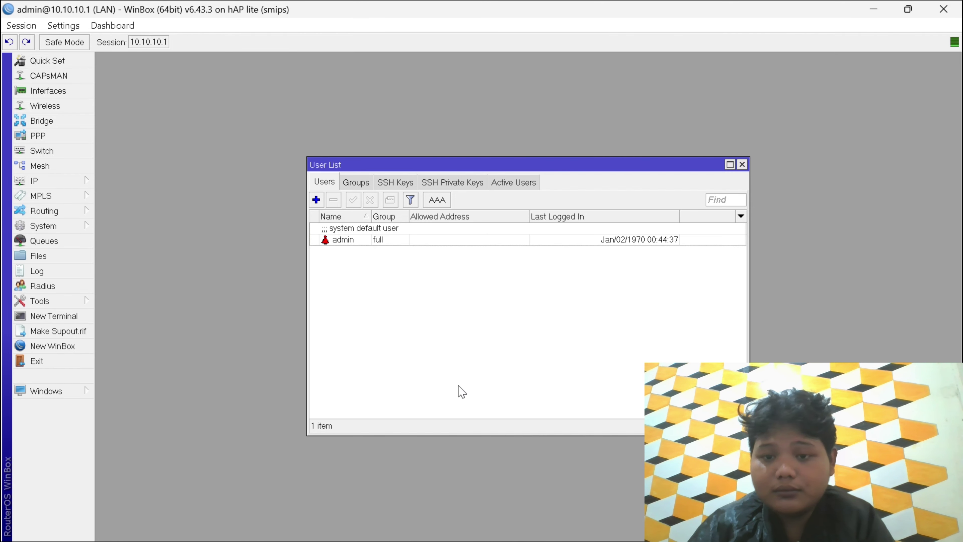
left_click(416, 243)
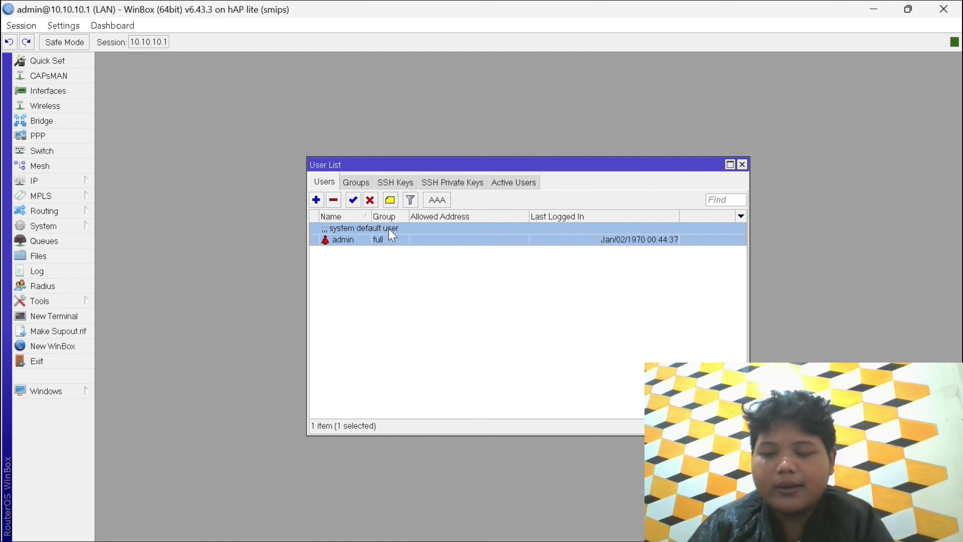
double_click(386, 248)
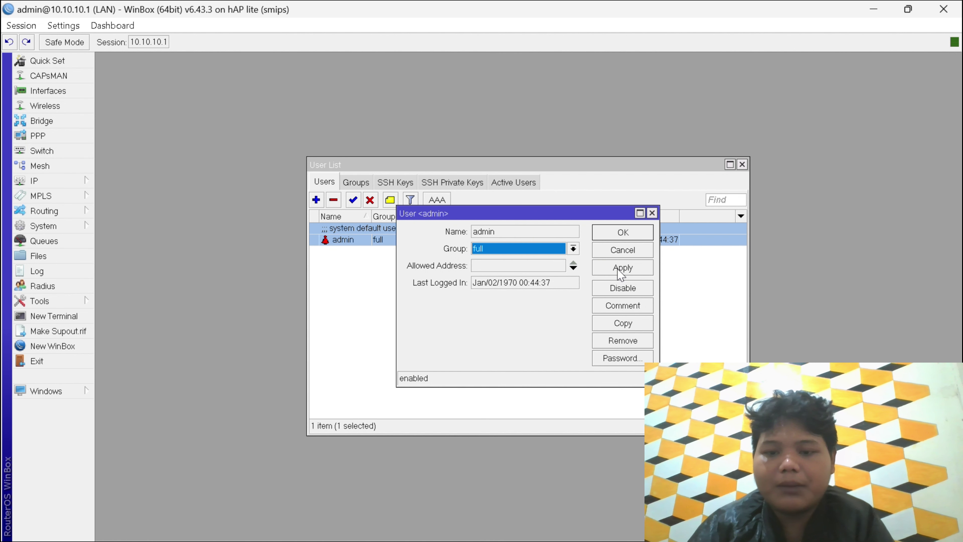
- Open and close the admin Change Password dialog, then apply and save the admin user
left_click(625, 359)
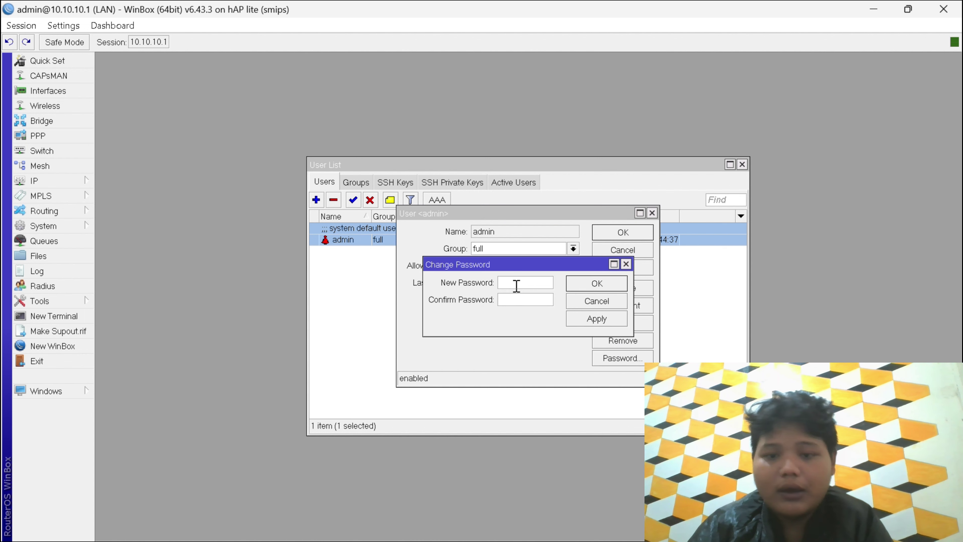
left_click(627, 264)
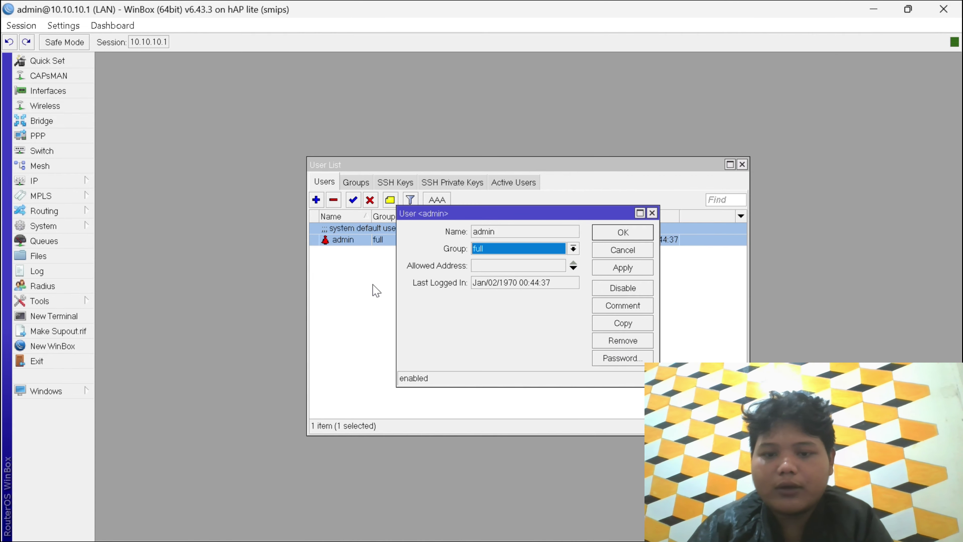
left_click(631, 271)
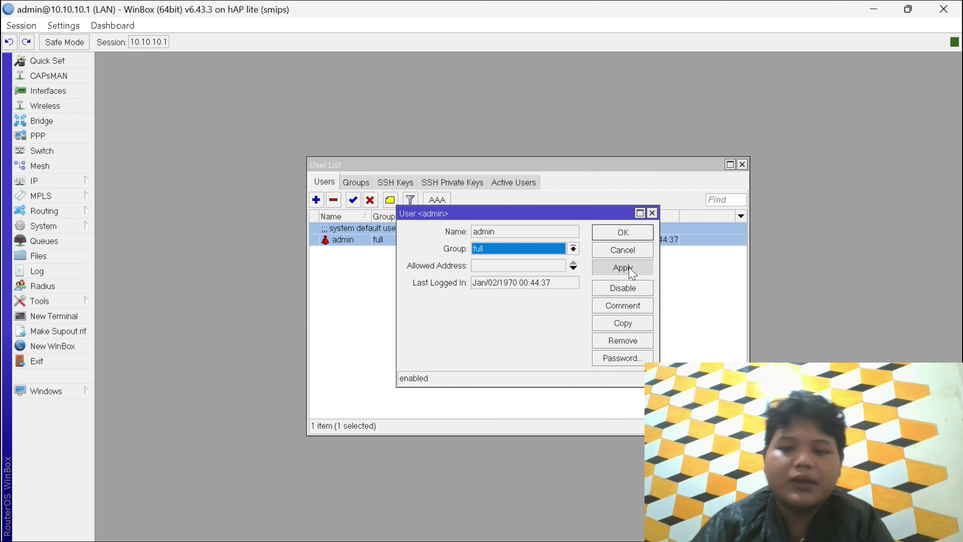
left_click(618, 232)
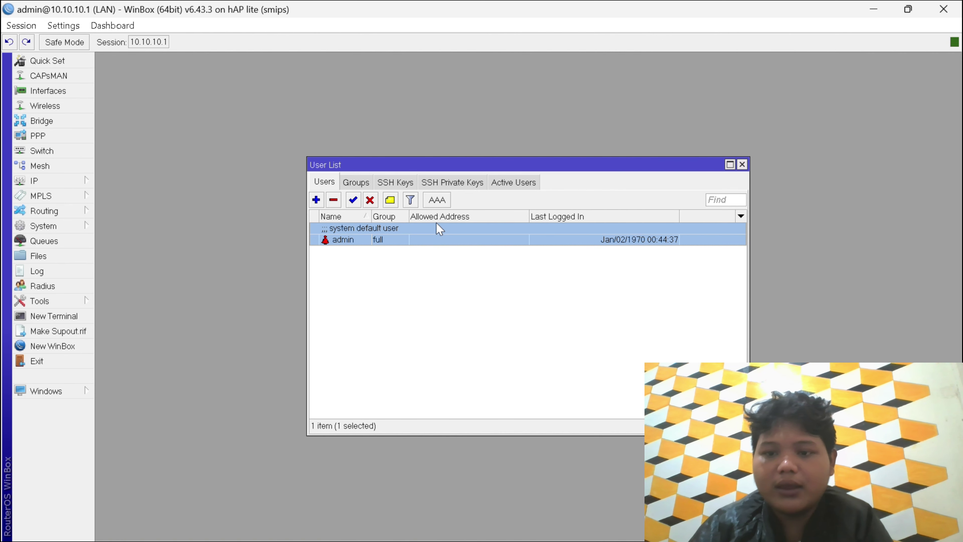
- Close the User List and browse the System, Routing, MPLS and IP sidebar menus
left_click(742, 165)
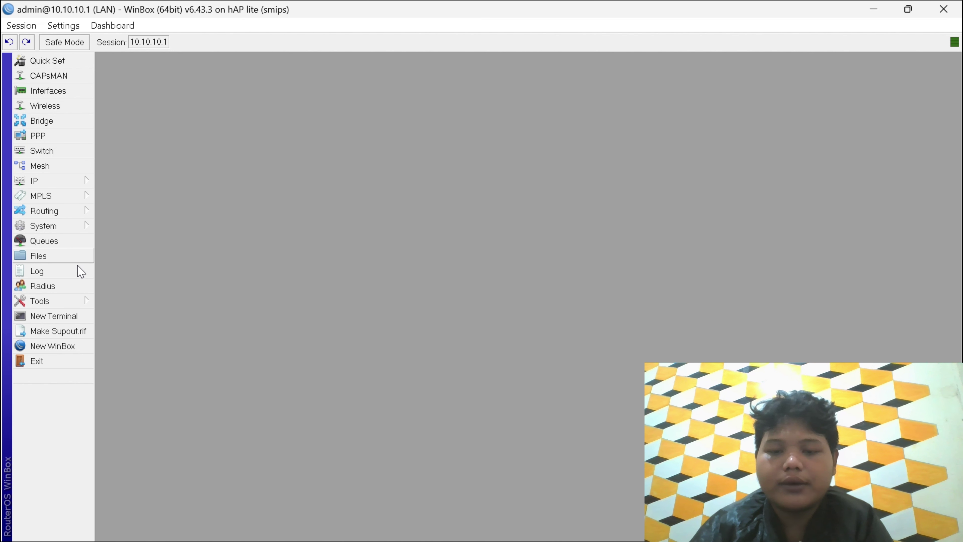
left_click(63, 222)
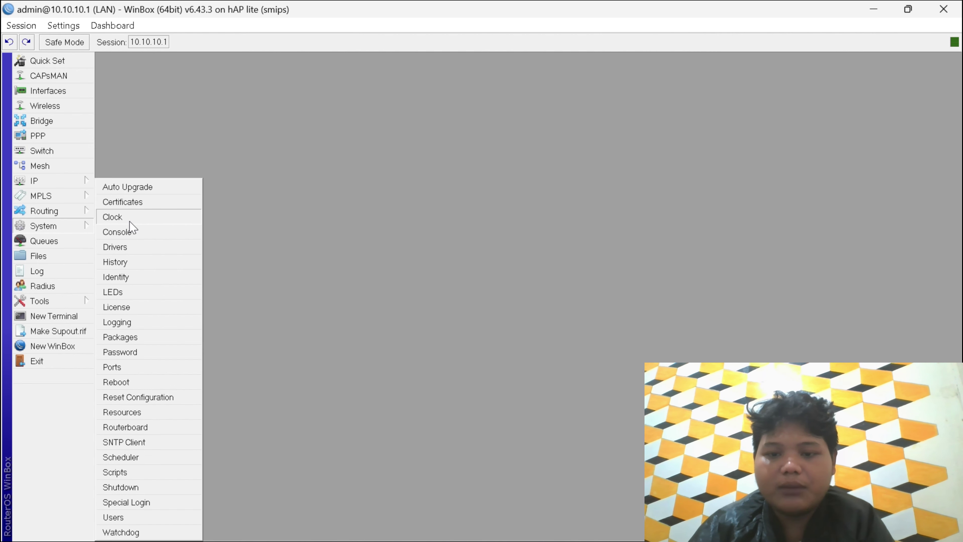
left_click(30, 231)
left_click(40, 219)
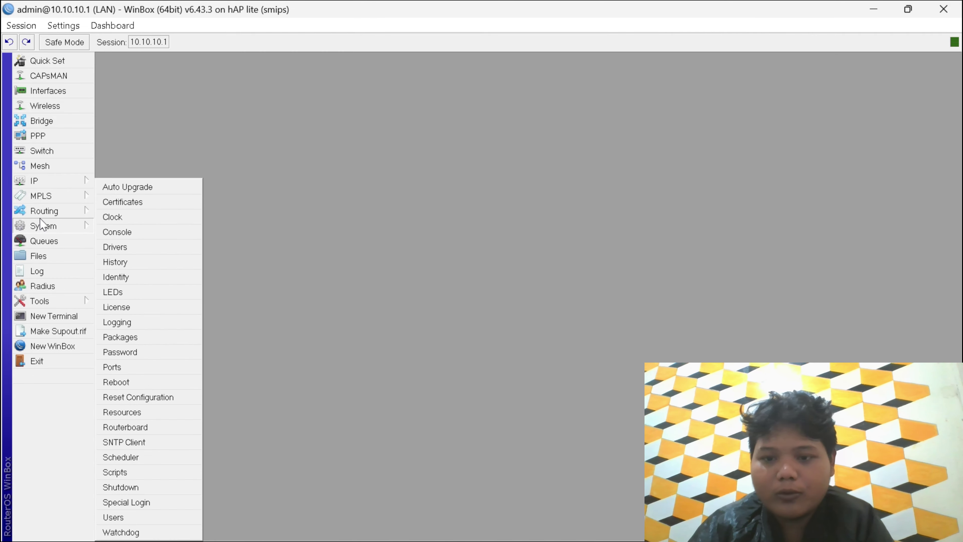
left_click(64, 215)
left_click(67, 211)
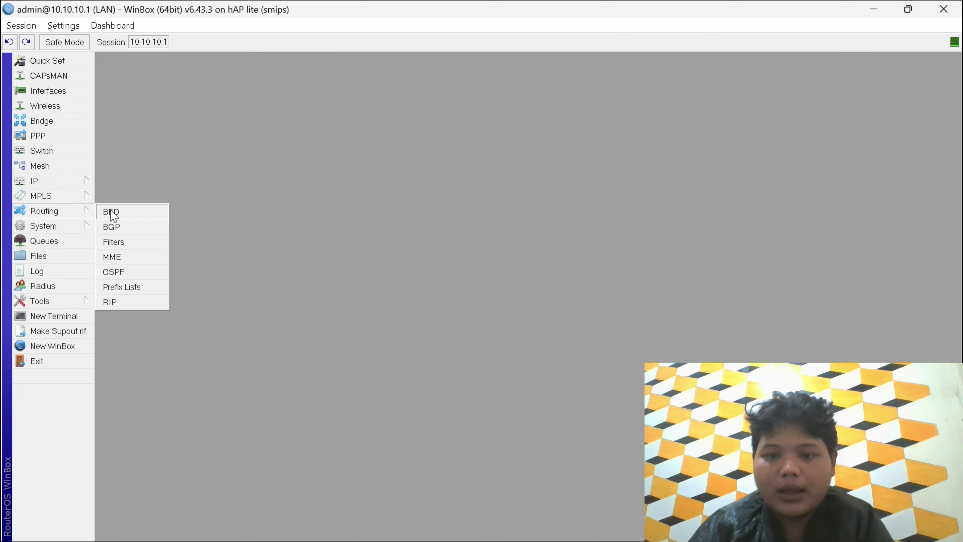
left_click(81, 200)
left_click(84, 201)
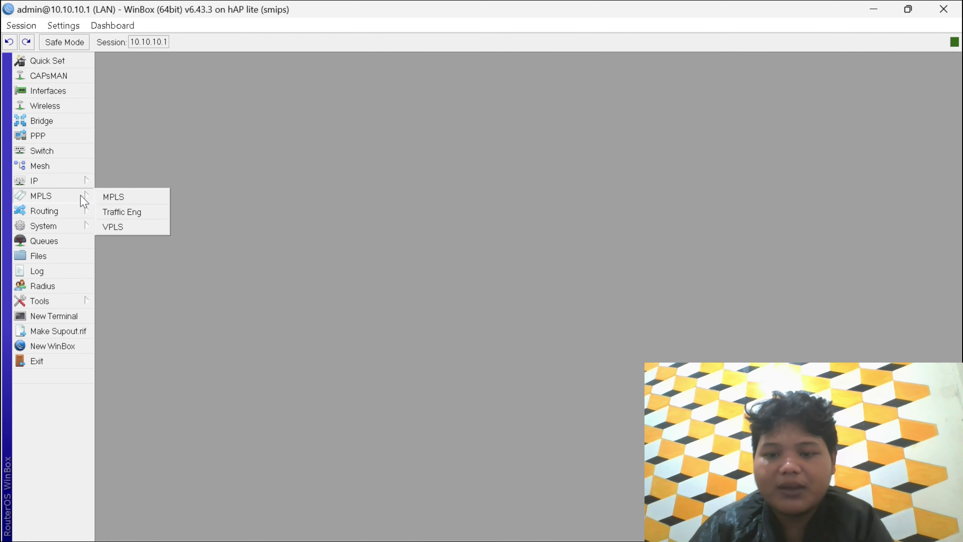
left_click(83, 187)
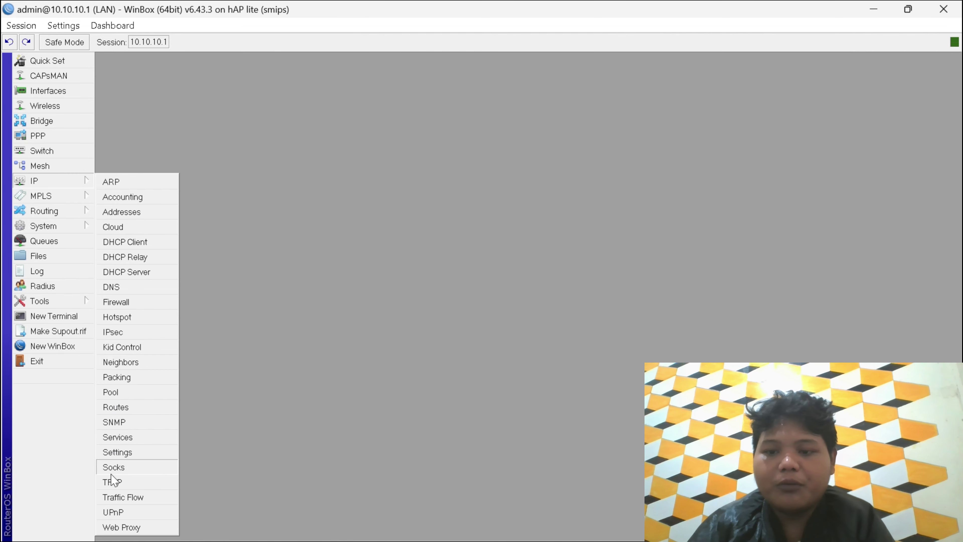
- Open a Command Prompt by running cmd from the Run box
key("super+r")
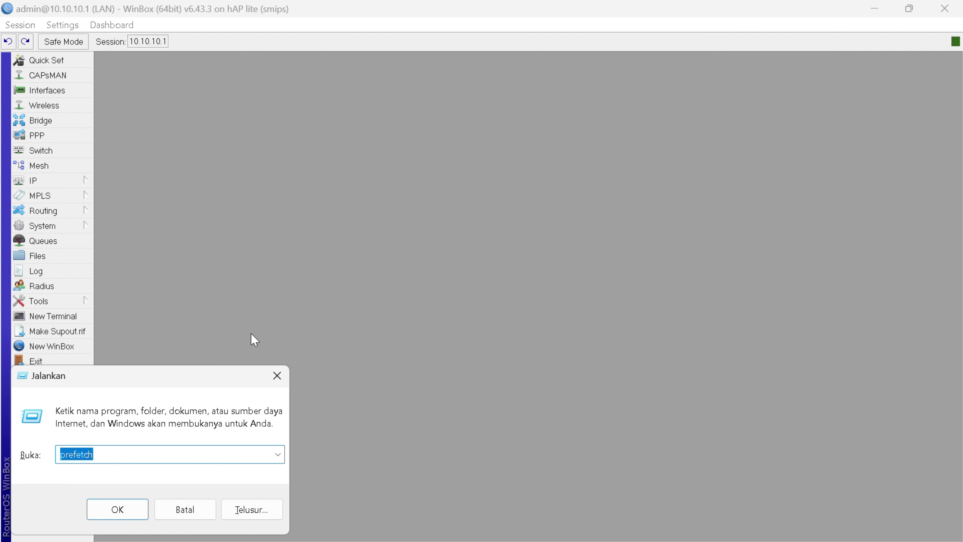
key("BackSpace")
type("cmd")
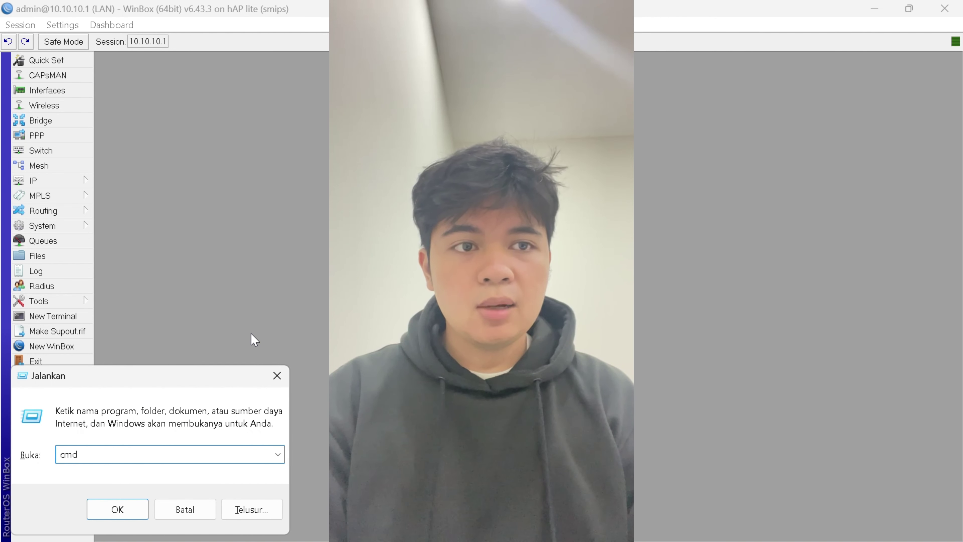
key("Return")
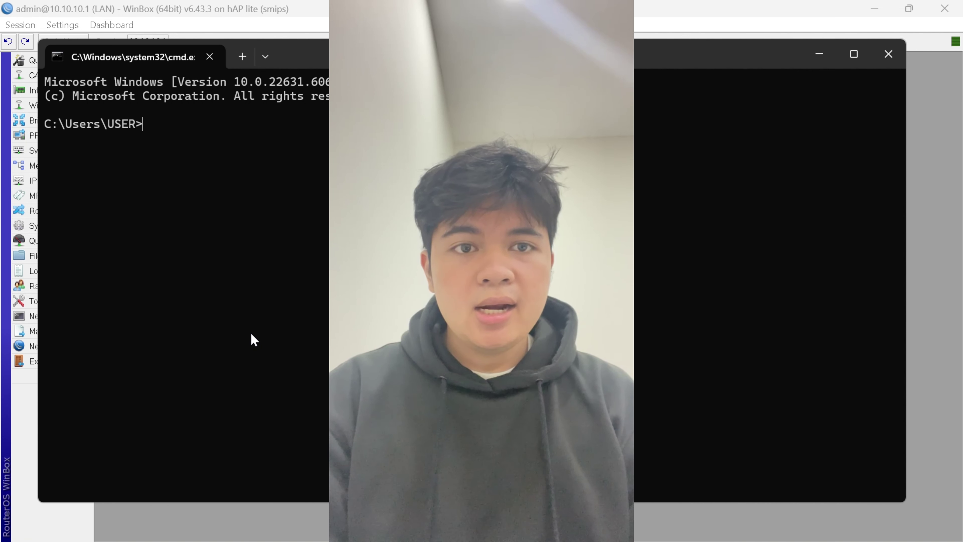
- Launch Google Chrome with a profile from Start search, then return to the Command Prompt
key("super")
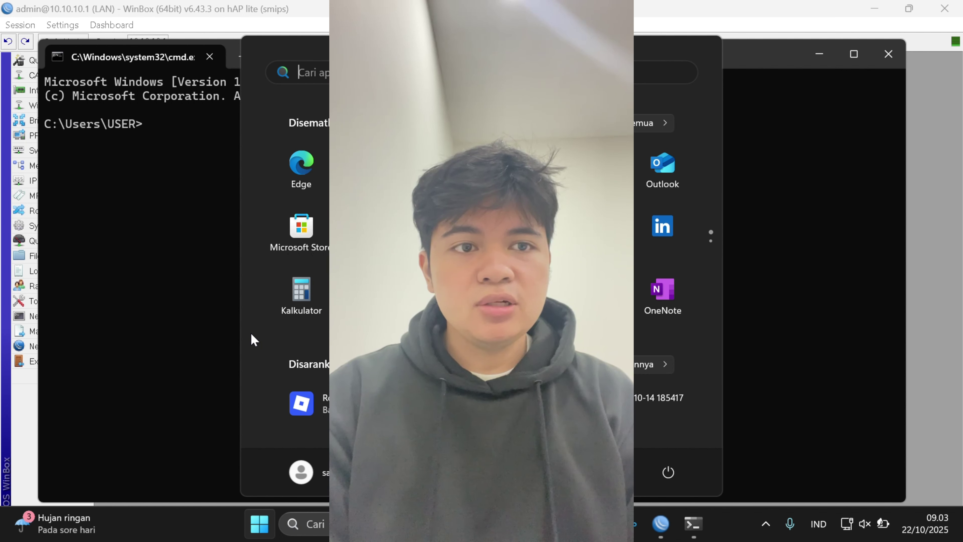
type("c")
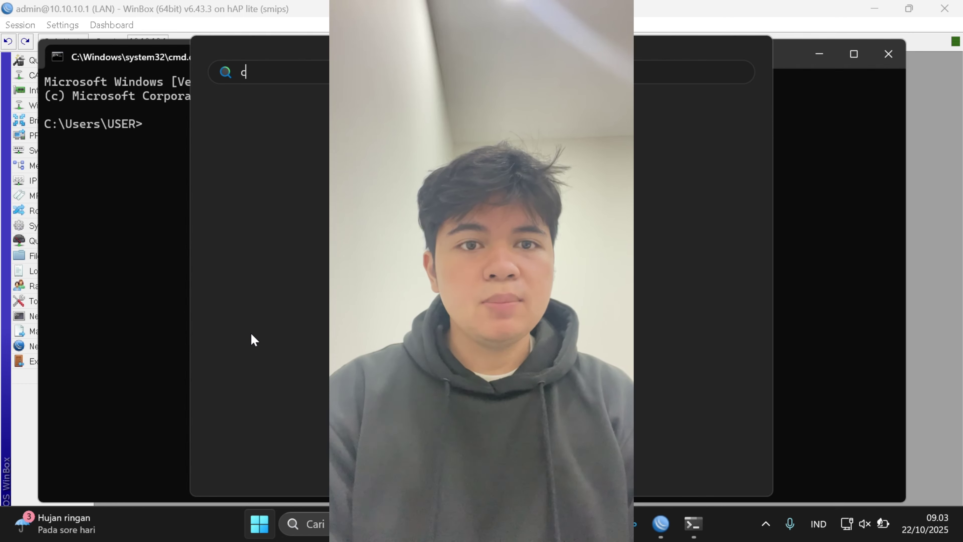
type("h")
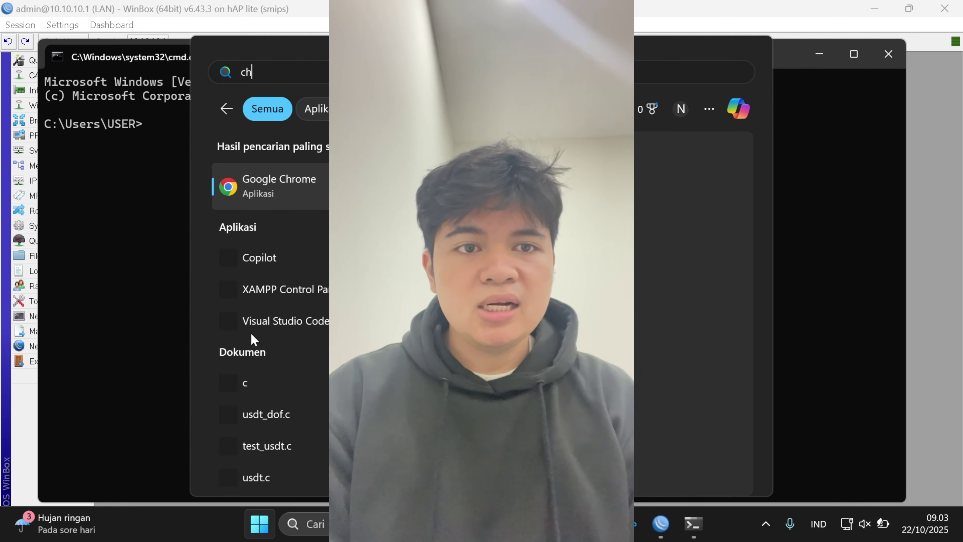
key("Return")
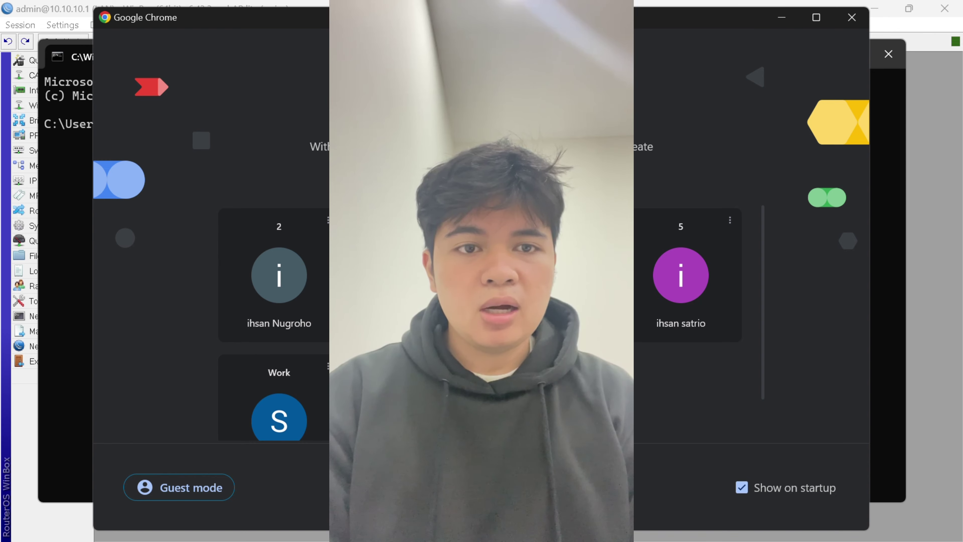
left_click(248, 260)
key("alt+Tab")
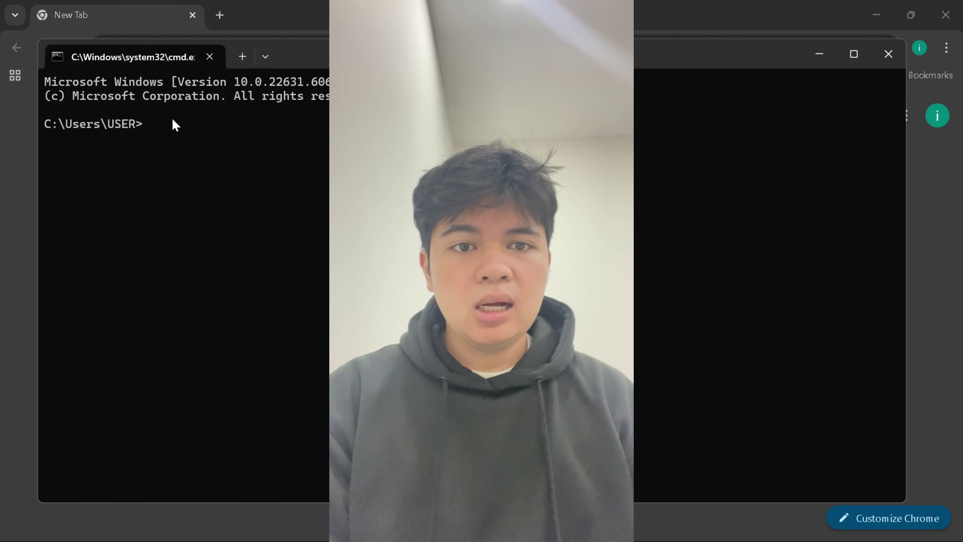
- Run ipconfig at the prompt, fixing the misspelled command, to list all adapters' IPv4 settings
type("ip")
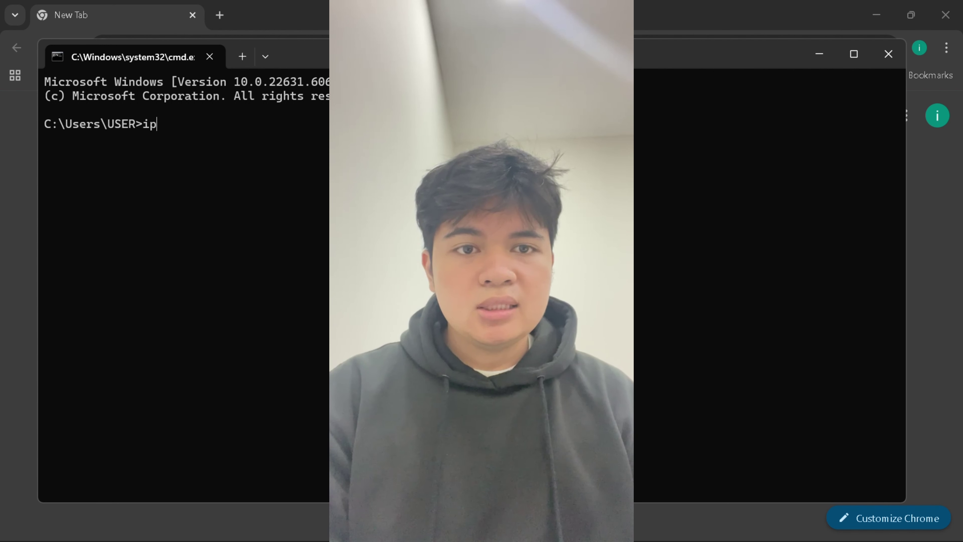
type("icon")
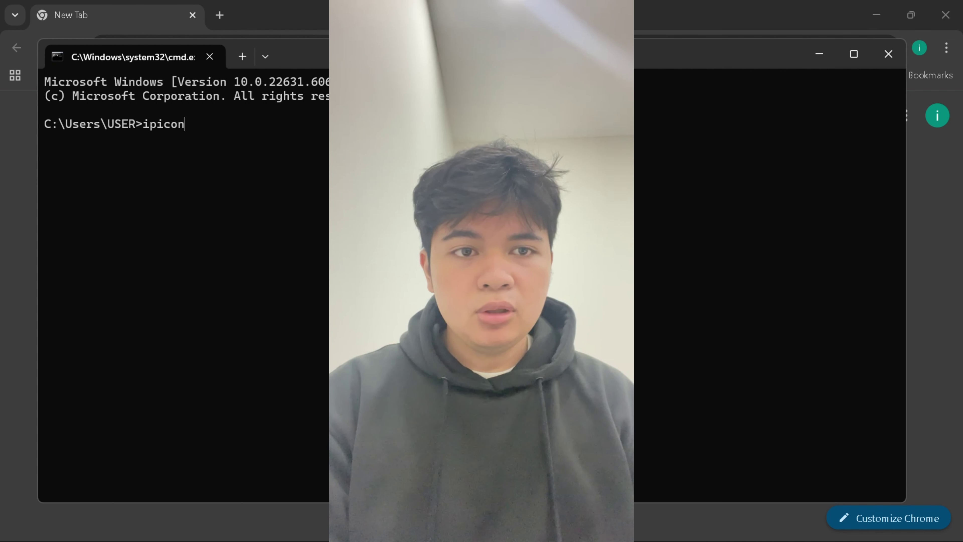
type("fli")
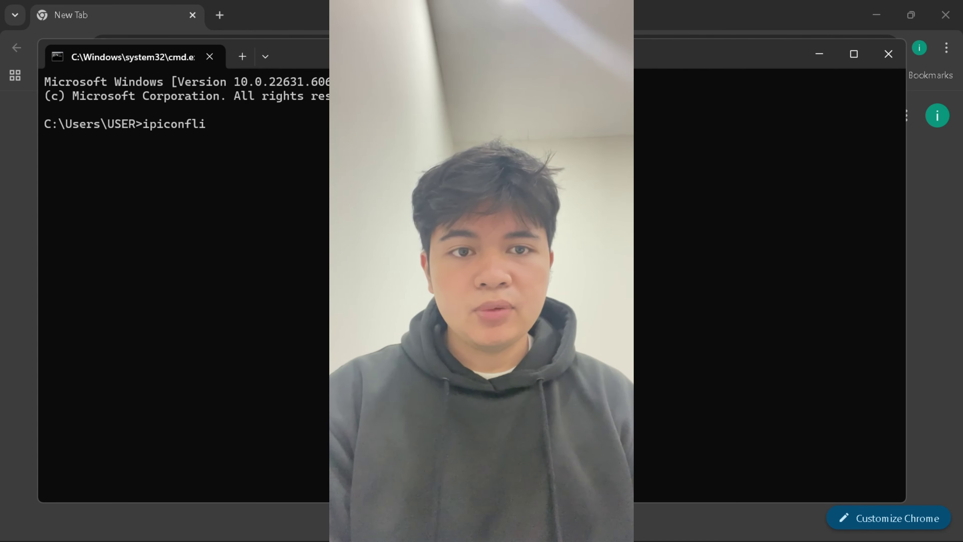
key("BackSpace")
key("BackSpace")
key("BackSpace")
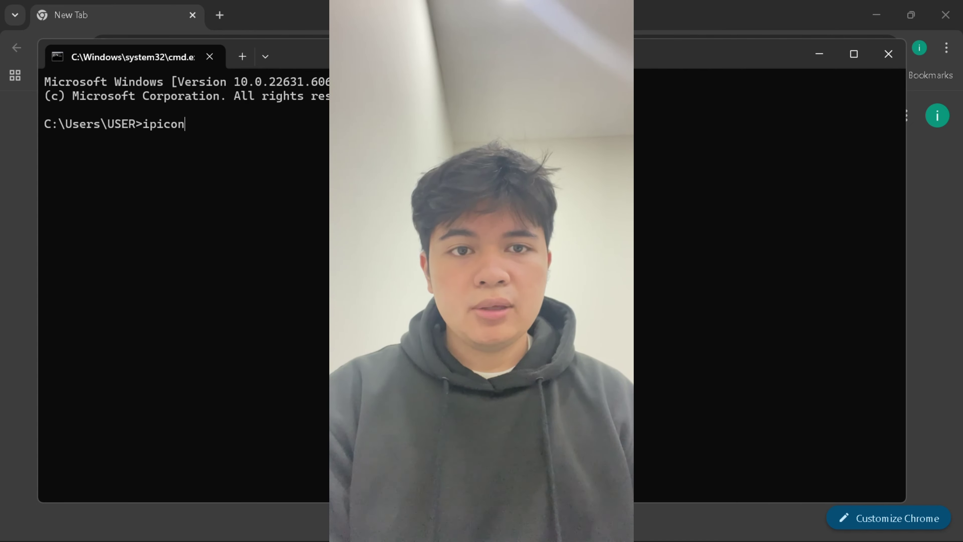
key("BackSpace")
key("BackSpace")
key("BackSpace")
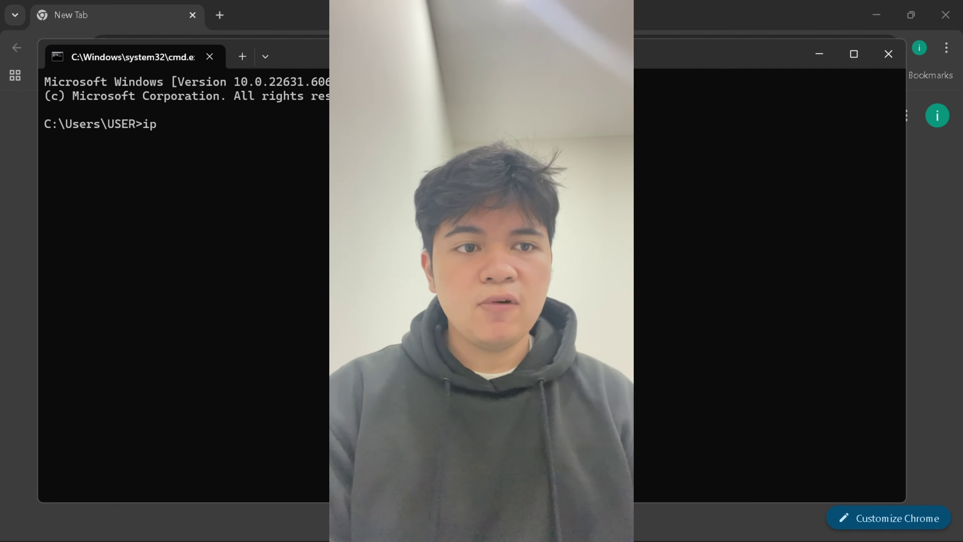
type("co")
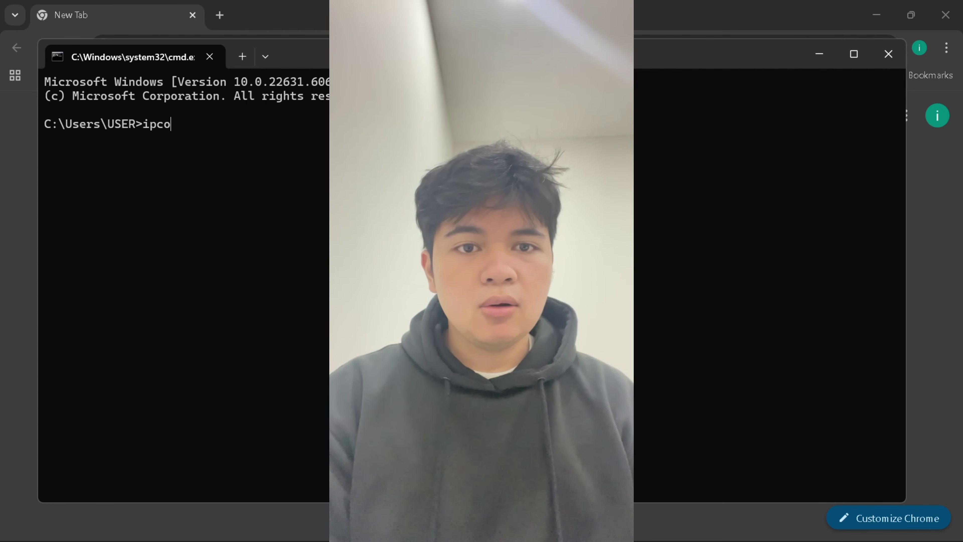
type("n")
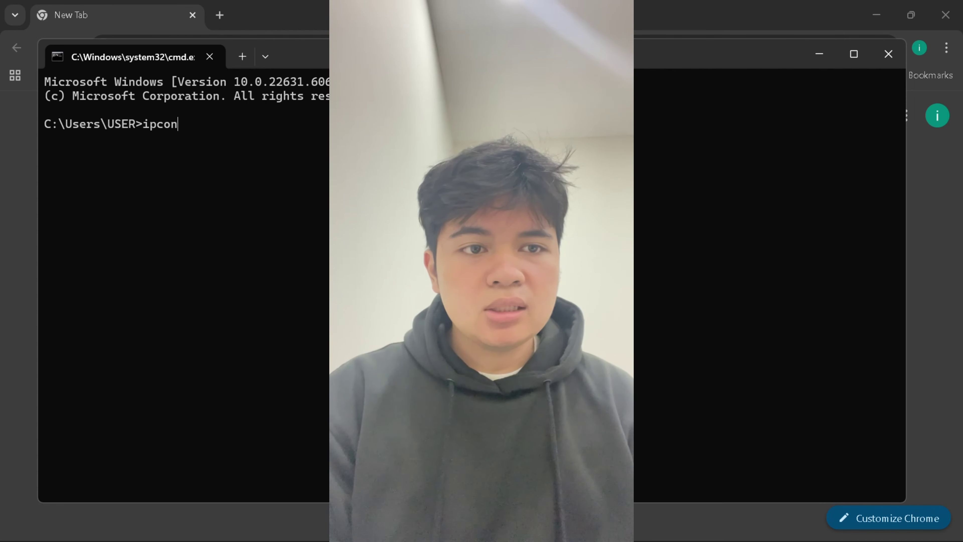
type("fil")
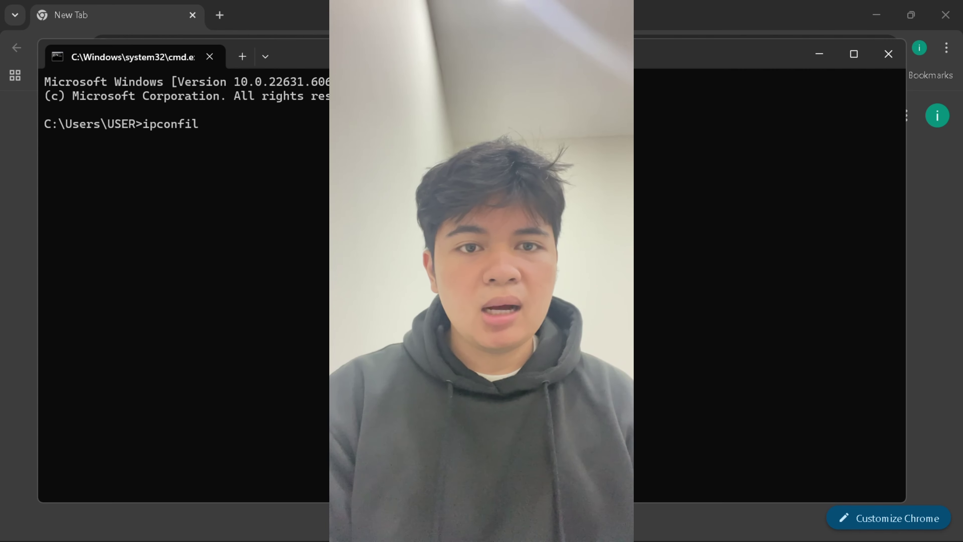
type("i")
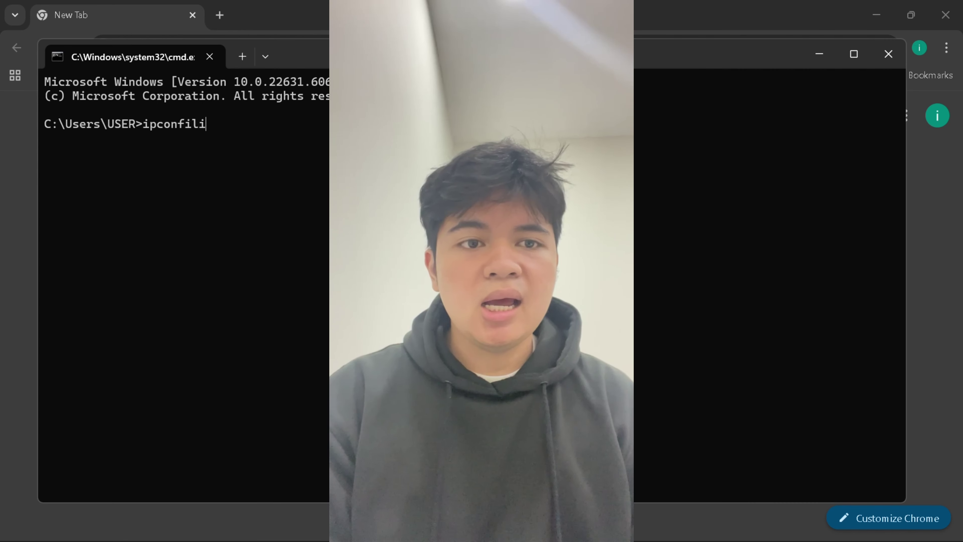
type("g")
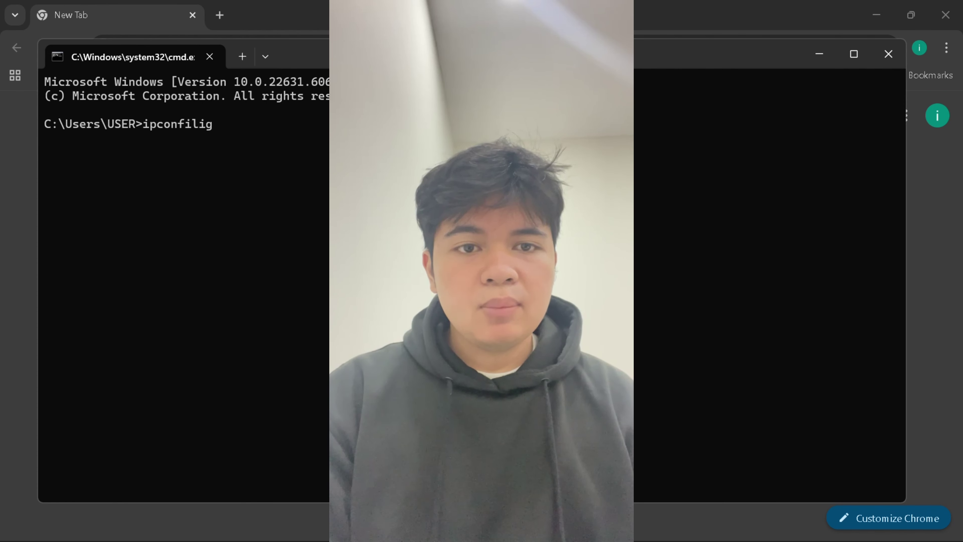
key("BackSpace")
key("BackSpace")
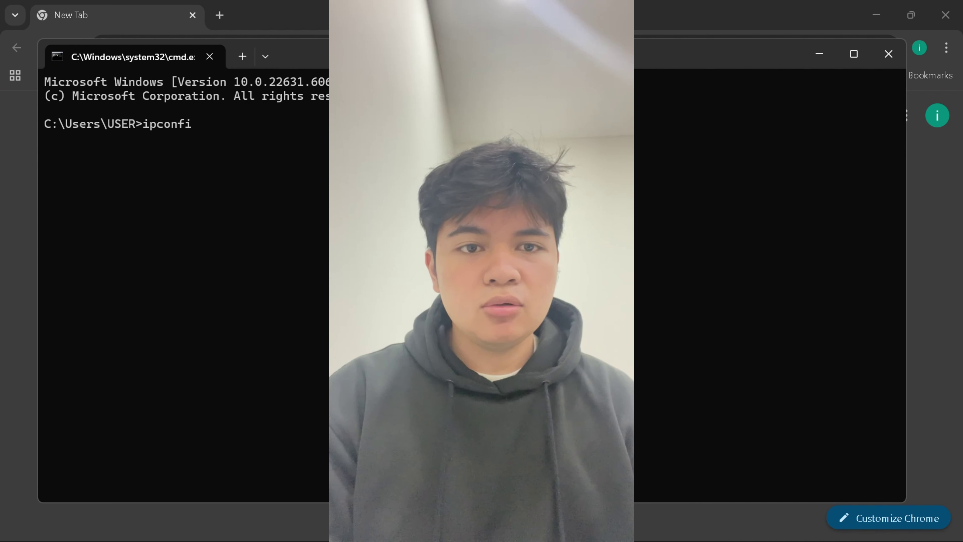
type("g")
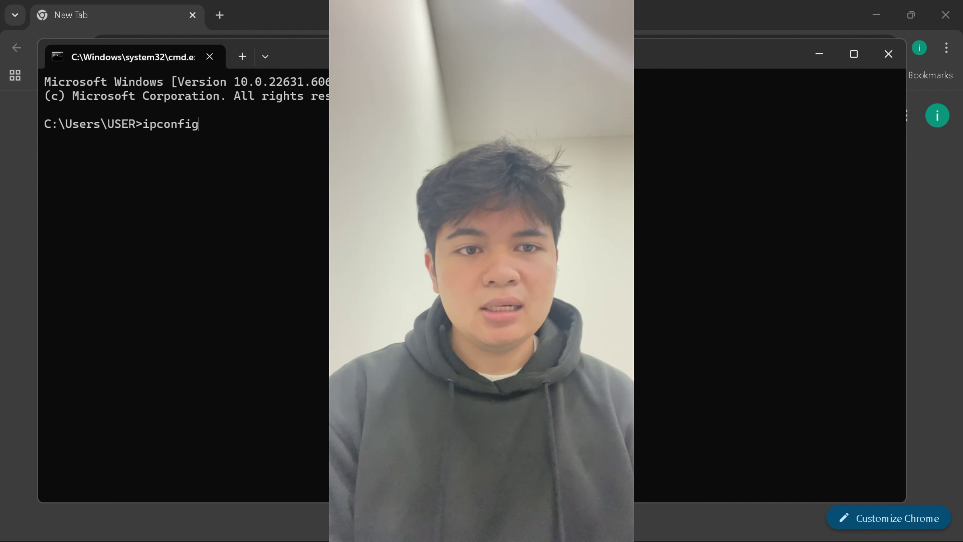
key("Return")
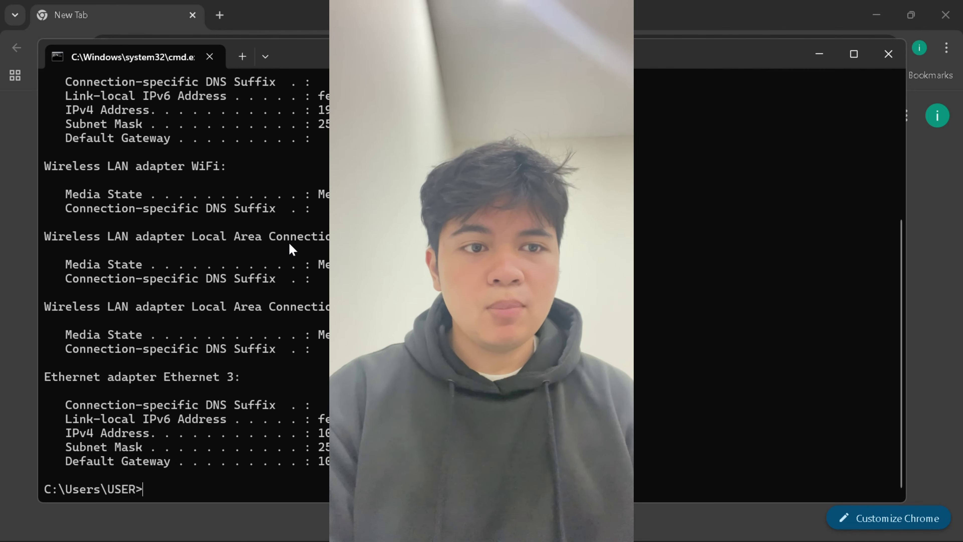
- Switch to Chrome, load the e-learning dashboard, then replace it with a new tab
key("alt+Tab")
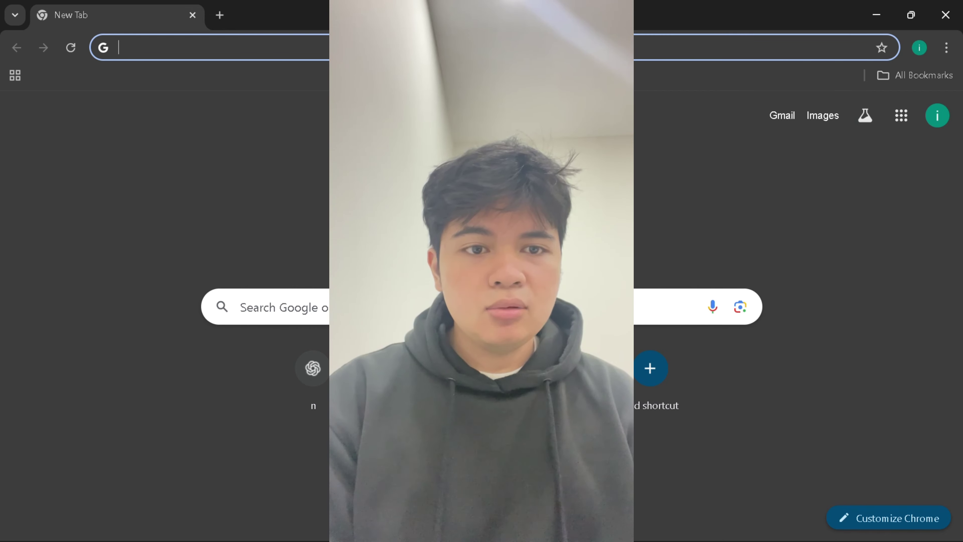
left_click(397, 368)
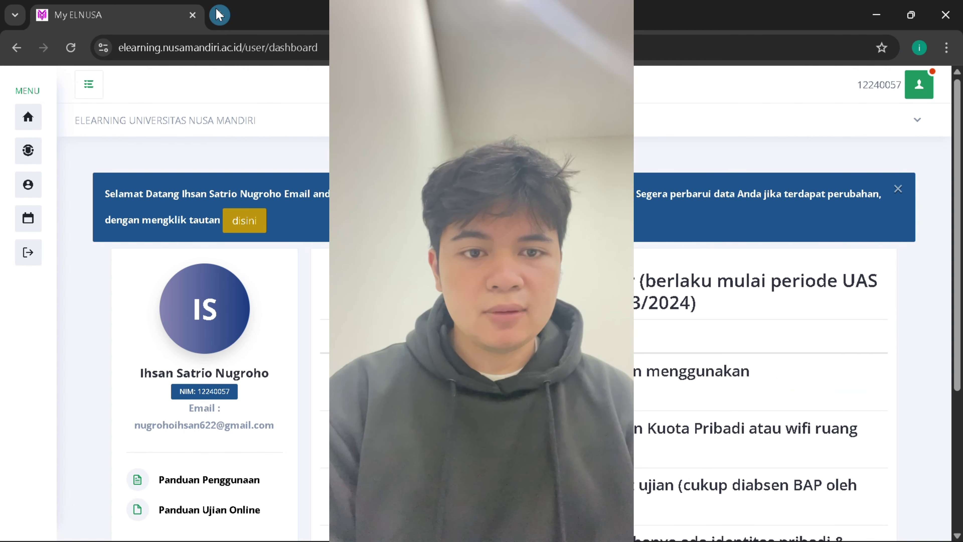
left_click(220, 15)
left_click(192, 15)
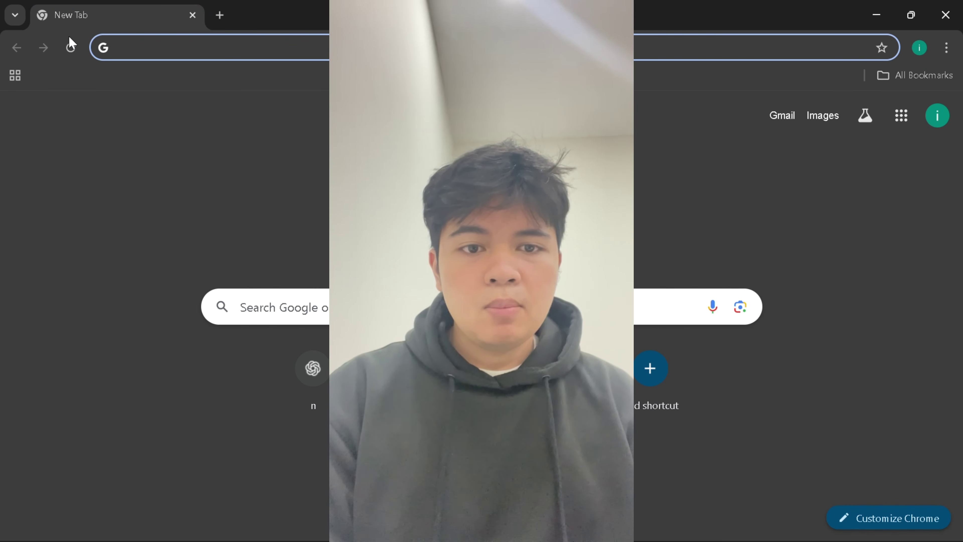
- Search 'yt' to load YouTube, then close the YouTube tab, leaving a New Tab
type("y")
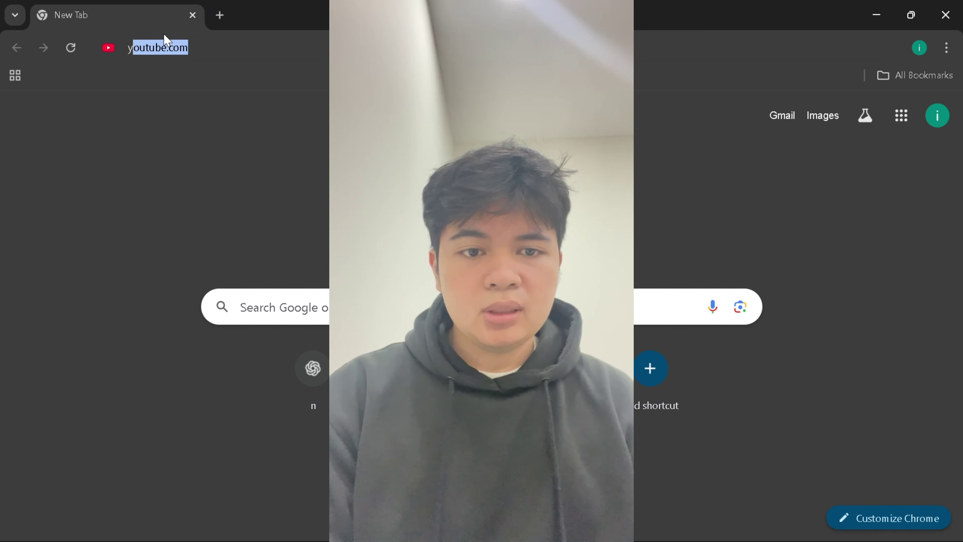
type("t")
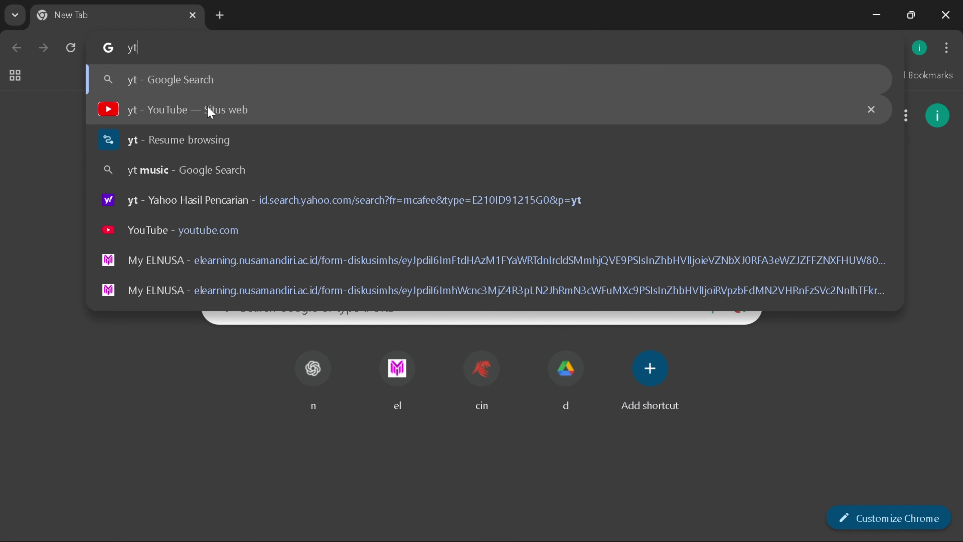
key("Return")
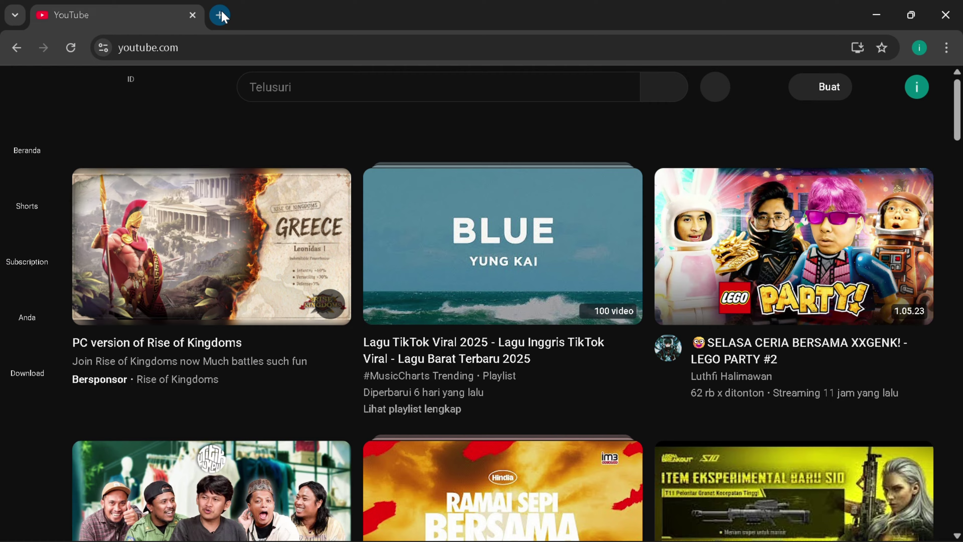
left_click(220, 15)
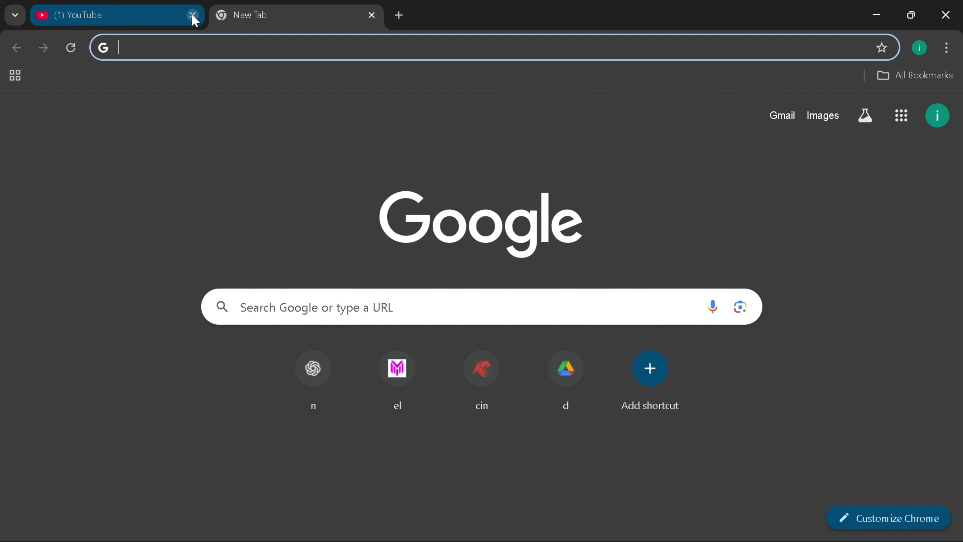
left_click(104, 20)
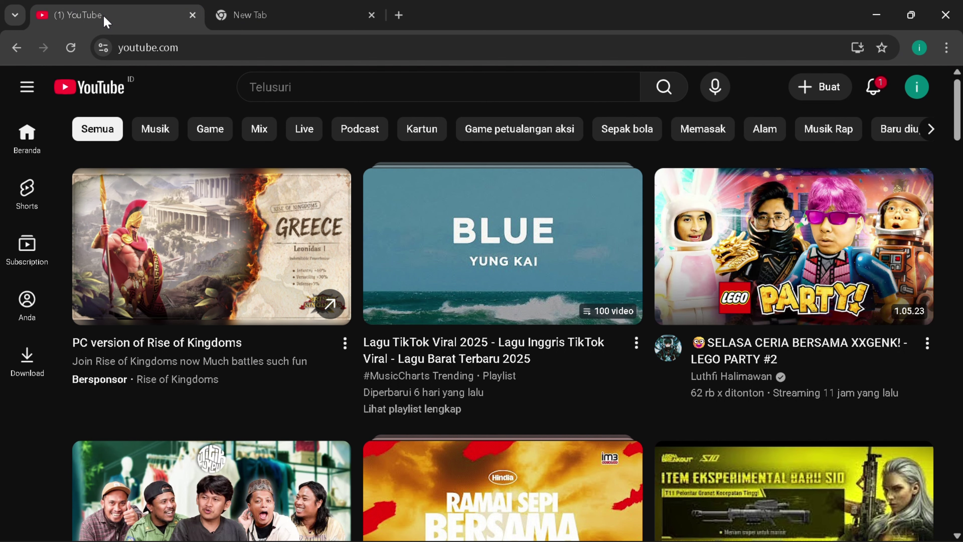
left_click(193, 16)
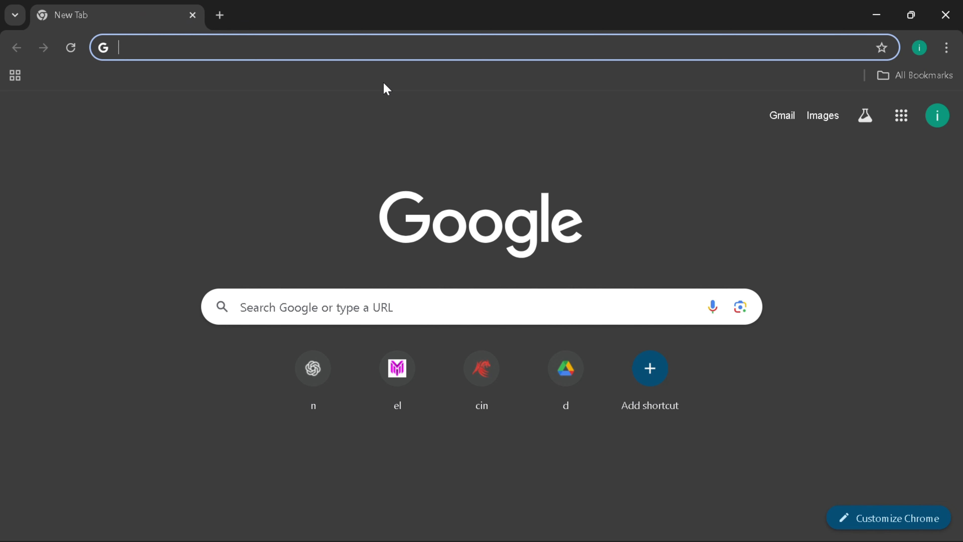